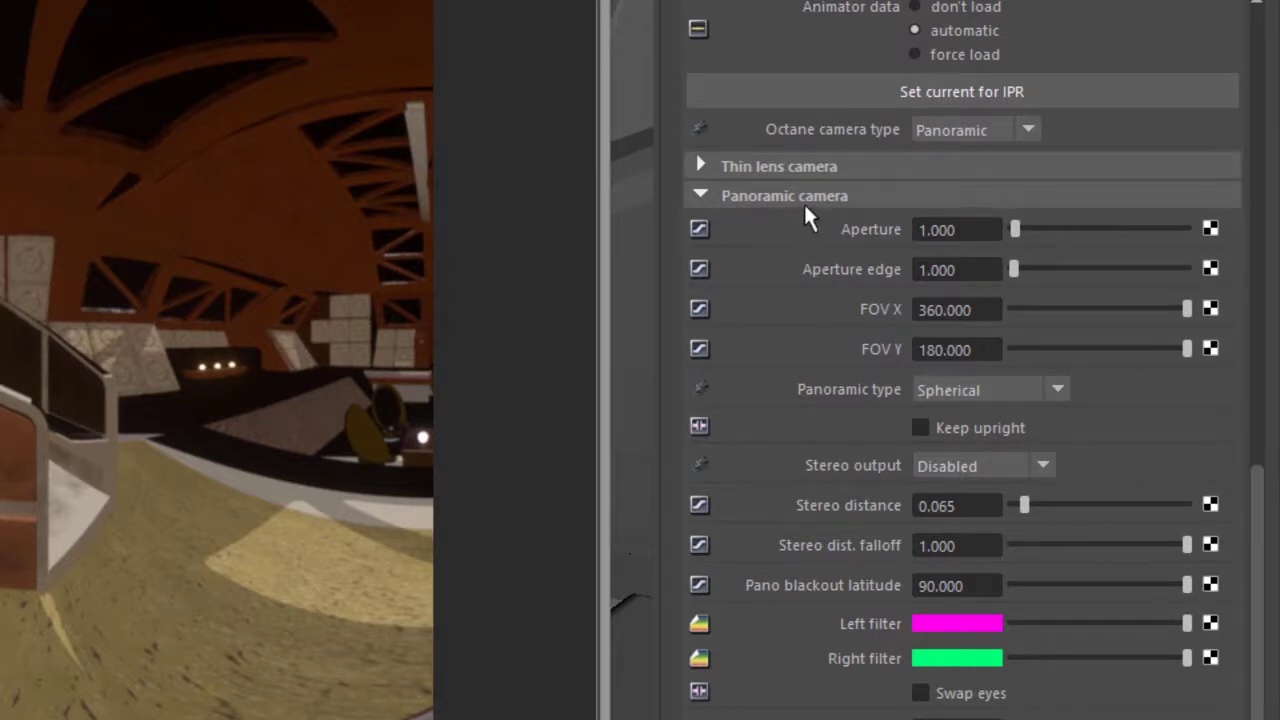
Switch the Octane camera's panoramic type to Cube map and reposition the Render View to check it
{"action": "left_click", "coordinate": [955, 392]}
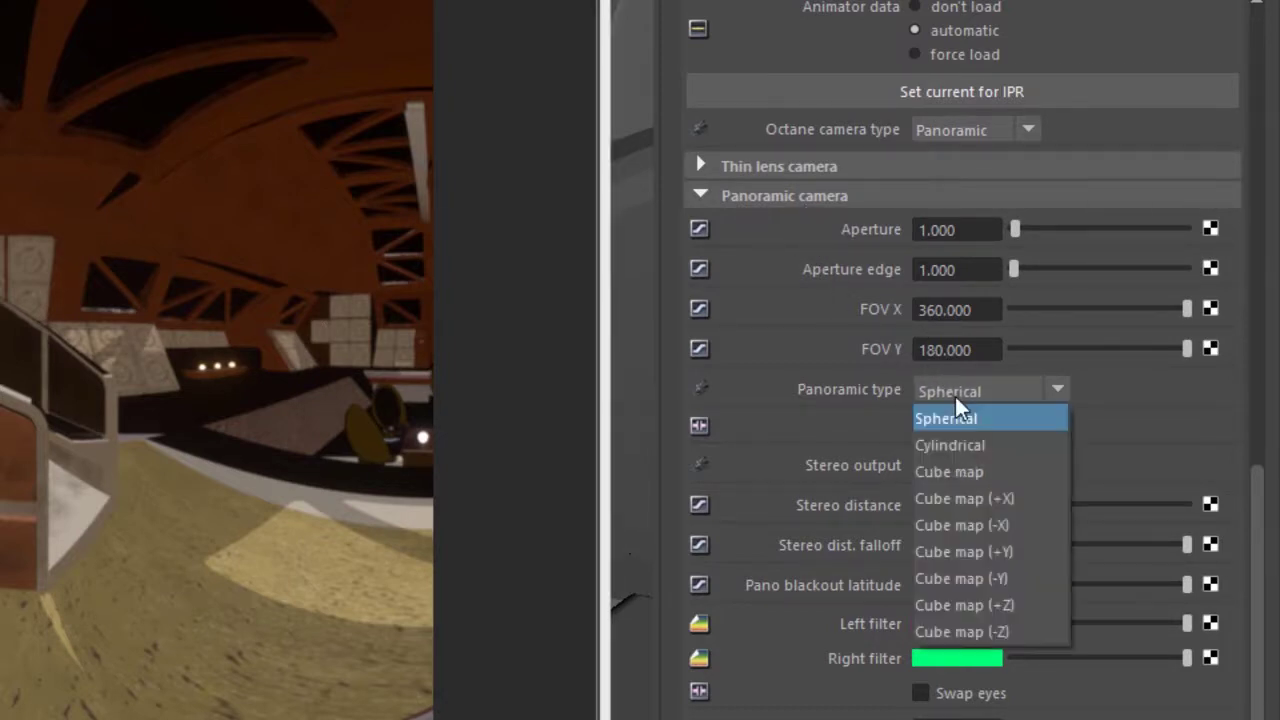
{"action": "left_click", "coordinate": [971, 469]}
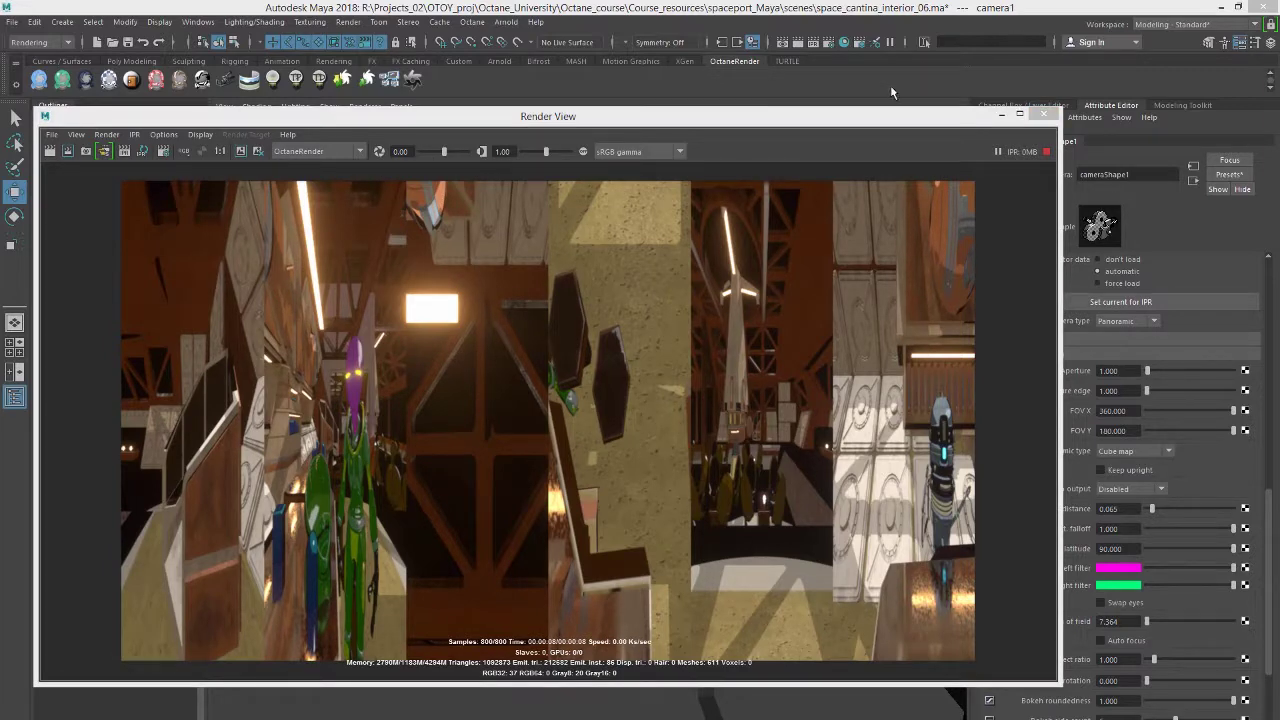
{"action": "left_click_drag", "start_coordinate": [861, 117], "coordinate": [816, 91]}
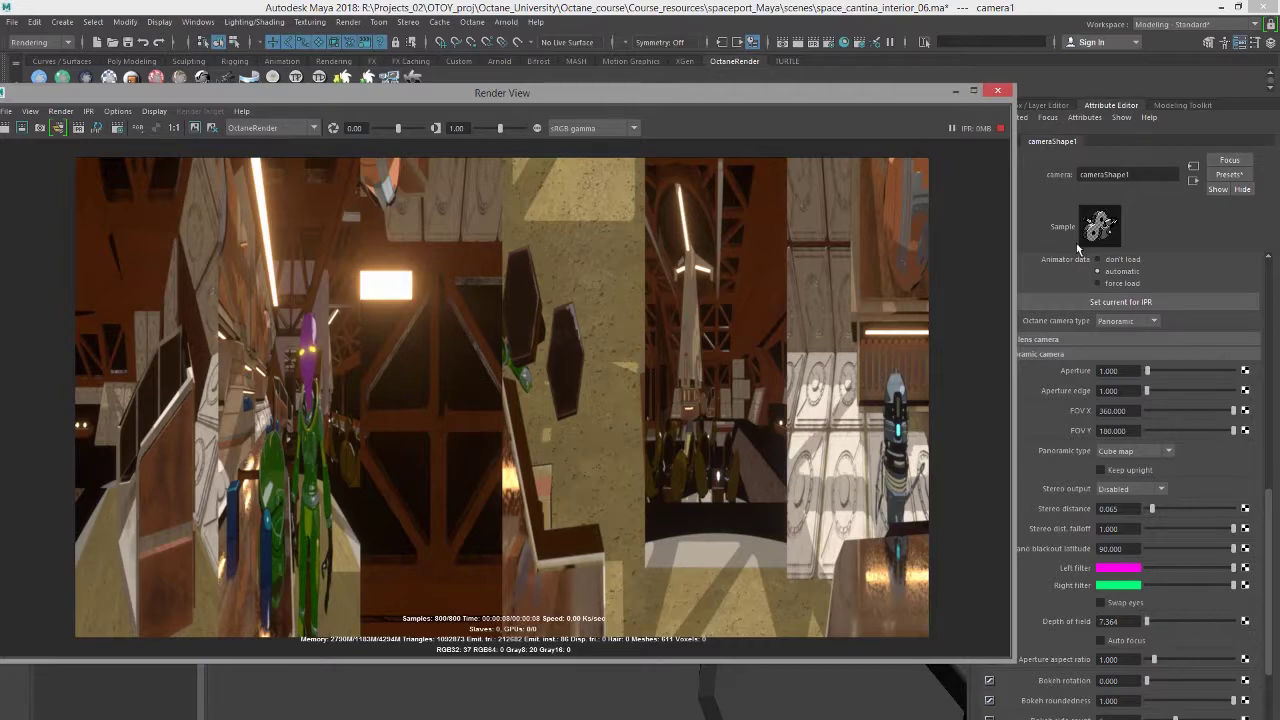
Set the camera's stereo output to Side-by-Side, moving the Render View aside afterwards
{"action": "left_click_drag", "start_coordinate": [817, 105], "coordinate": [750, 111]}
{"action": "left_click", "coordinate": [1061, 432]}
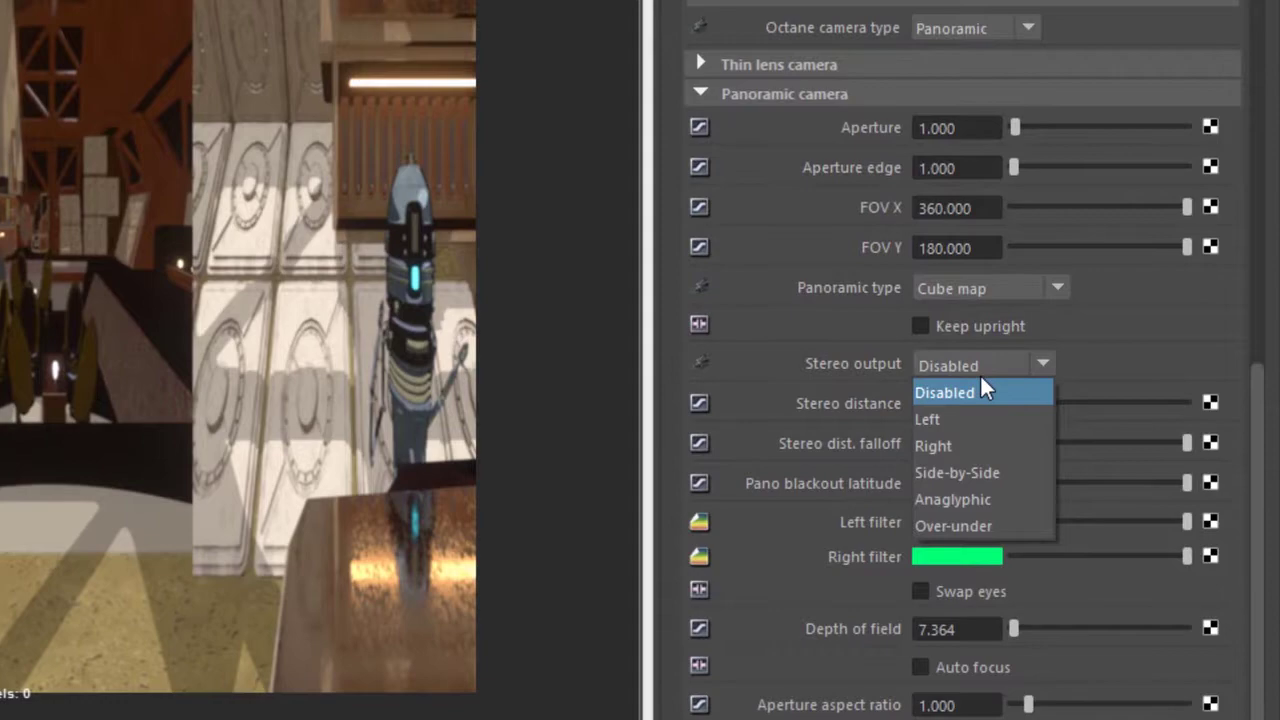
{"action": "left_click", "coordinate": [965, 472]}
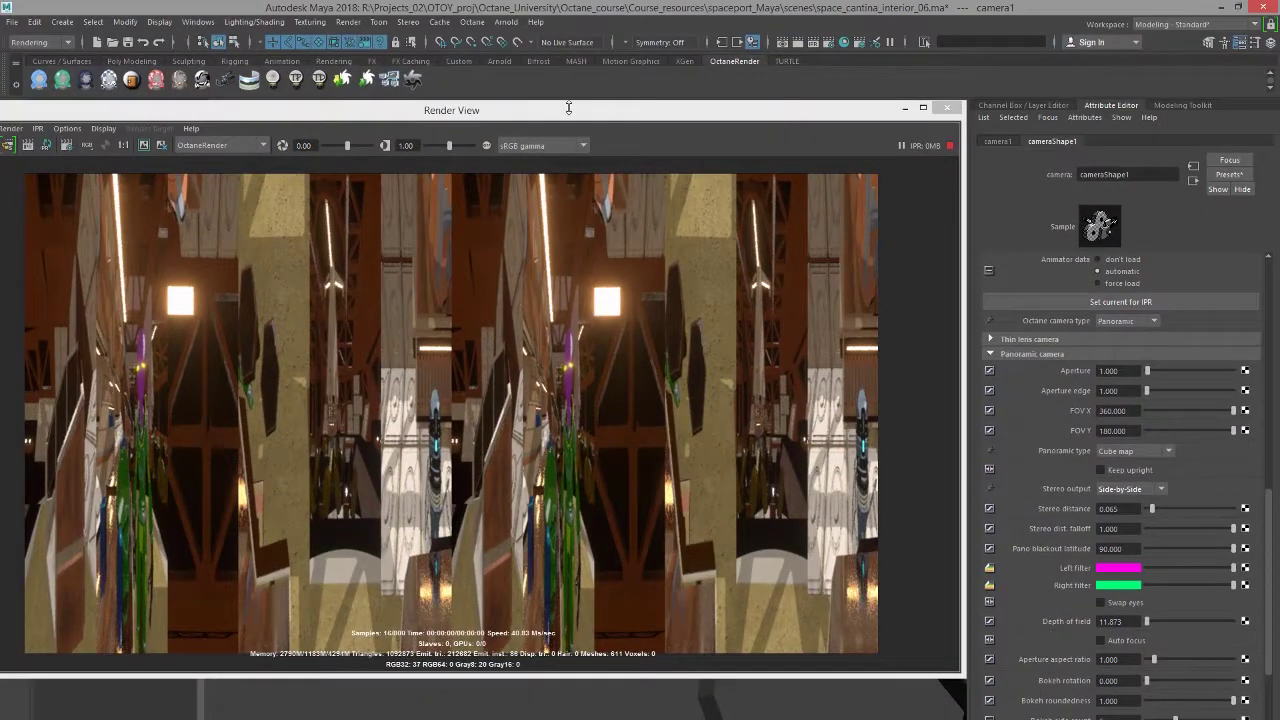
{"action": "left_click_drag", "start_coordinate": [568, 107], "coordinate": [743, 79]}
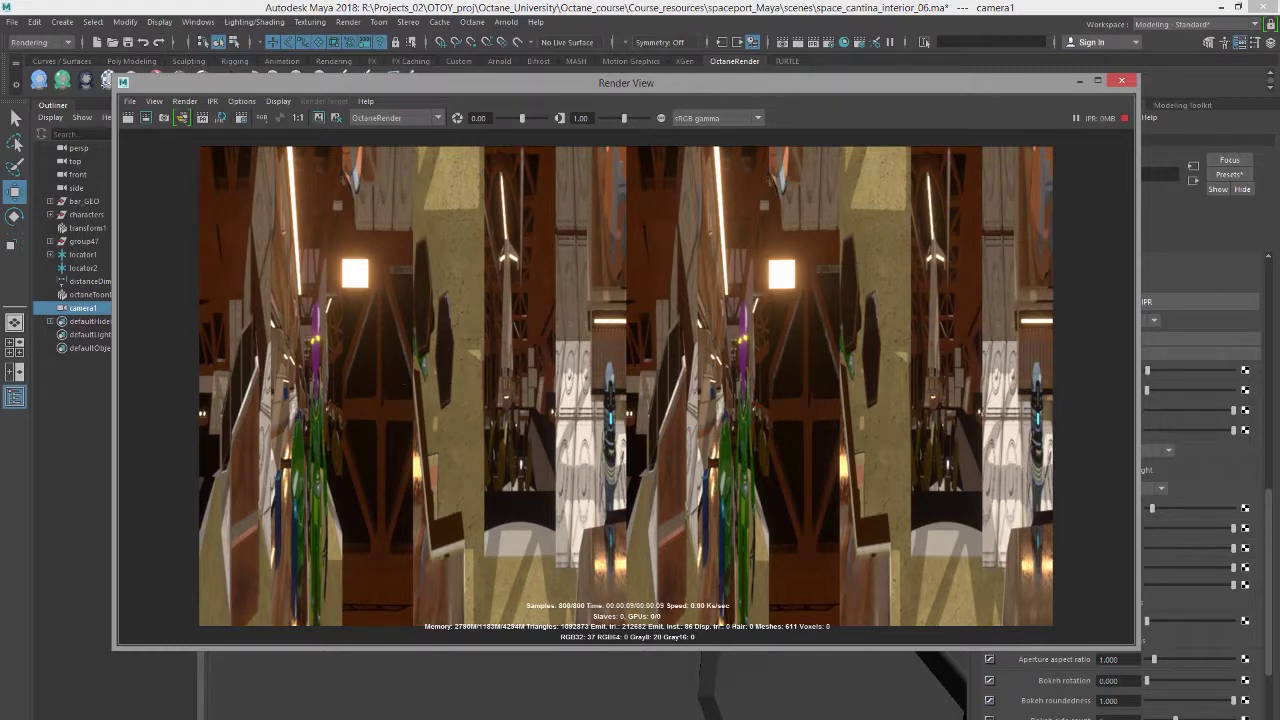
Close the Render View and set the Render Settings image size to 18432 × 1536 pixels
{"action": "left_click", "coordinate": [1121, 80]}
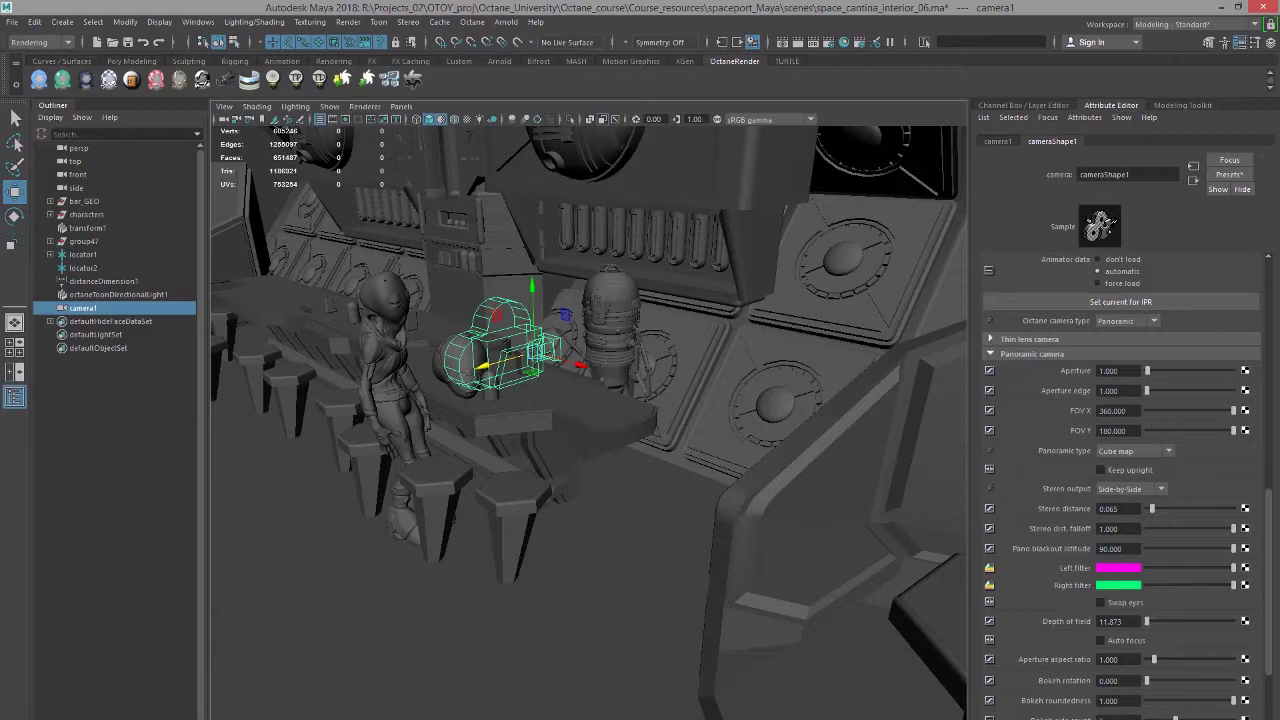
{"action": "left_click", "coordinate": [752, 41]}
{"action": "left_click_drag", "start_coordinate": [190, 337], "coordinate": [568, 182]}
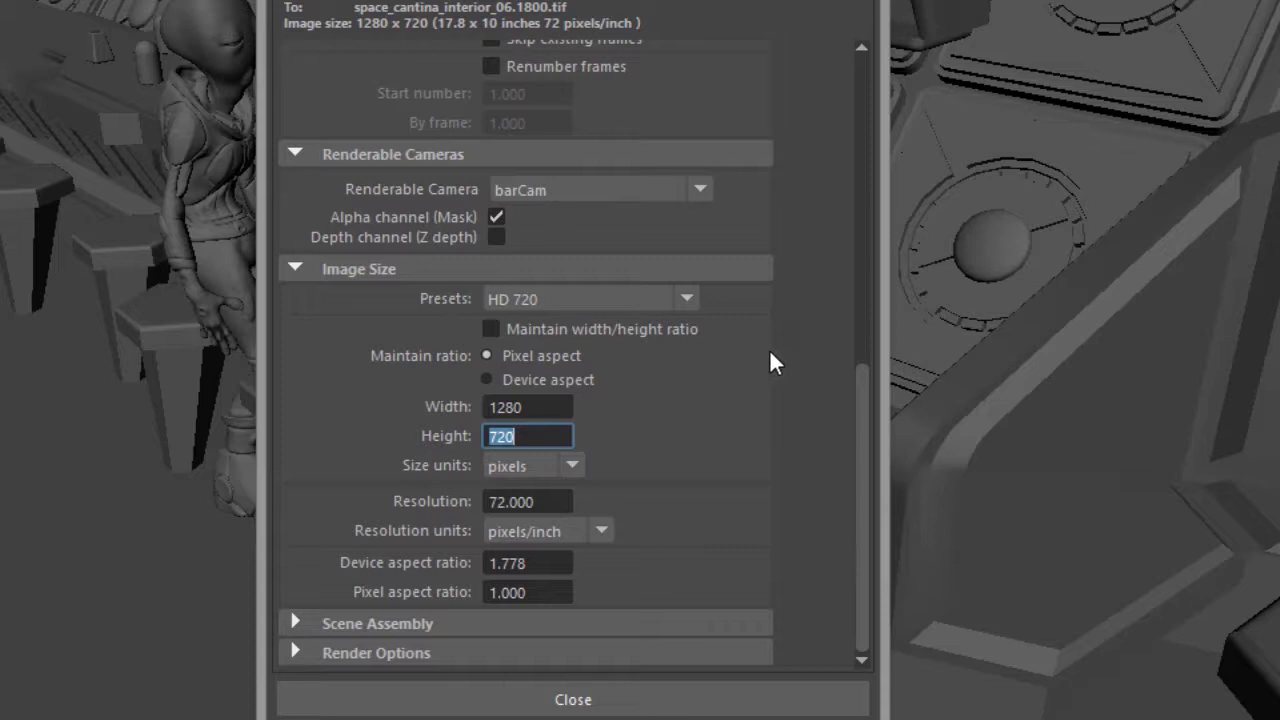
{"action": "left_click_drag", "start_coordinate": [567, 412], "coordinate": [428, 408]}
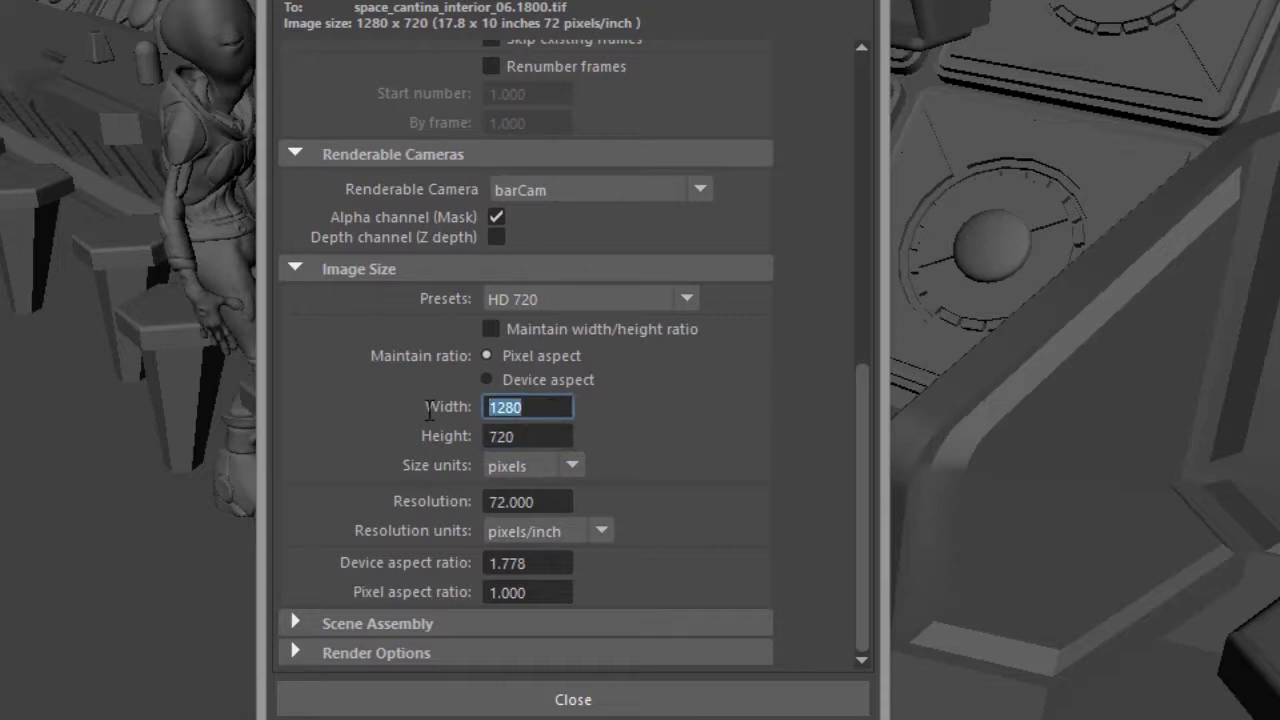
{"action": "type", "text": "18432"}
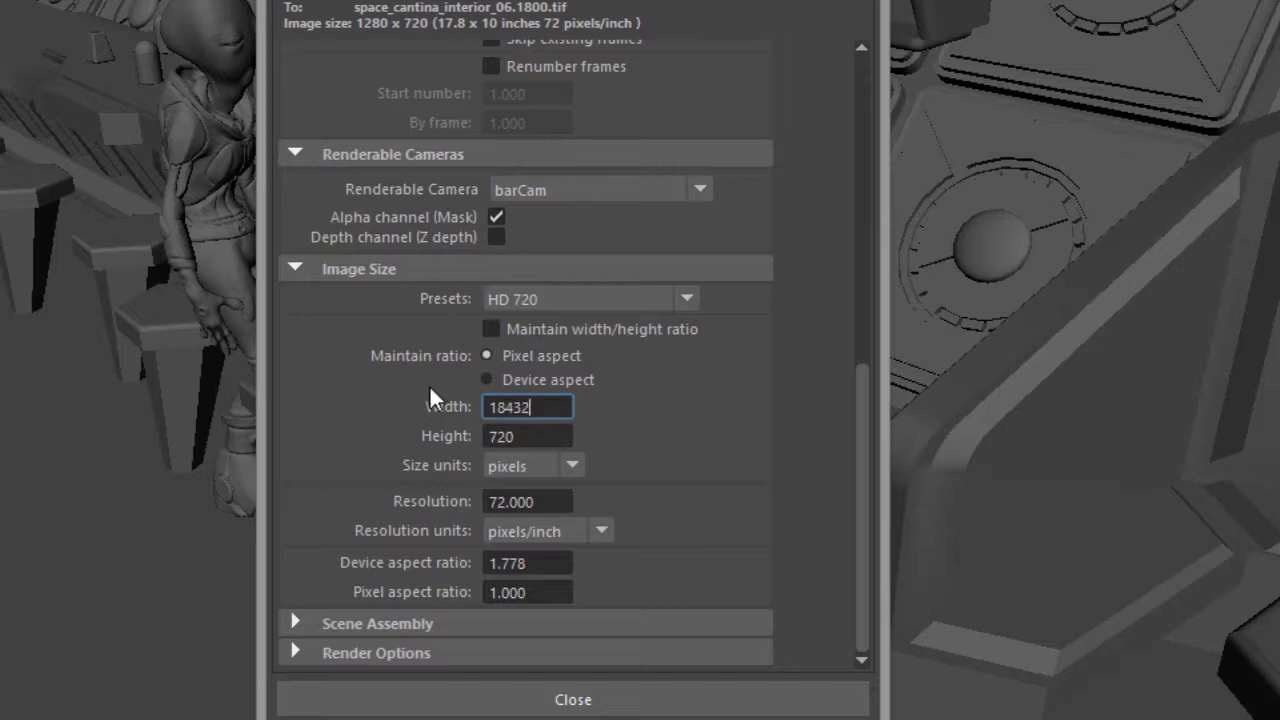
{"action": "key", "text": "Tab"}
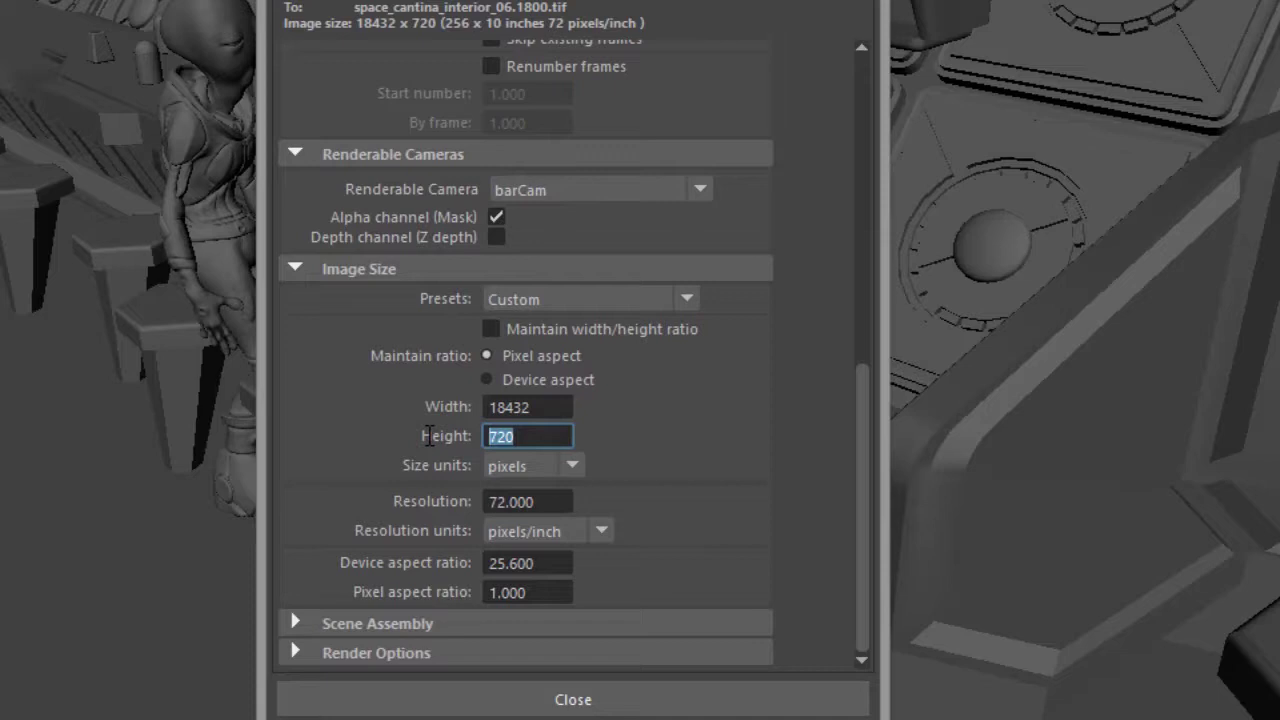
{"action": "type", "text": "1536"}
{"action": "key", "text": "Return"}
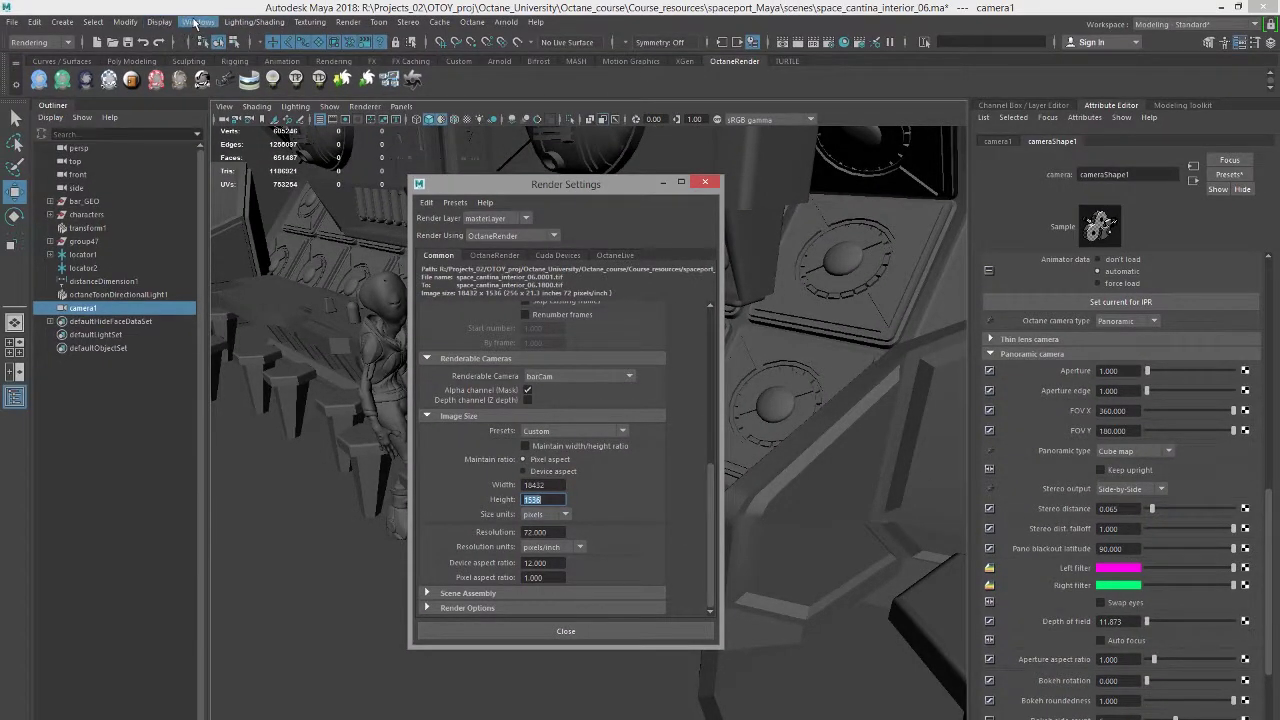
Set the render test resolution to 50% (9216x768)
{"action": "left_click", "coordinate": [350, 22]}
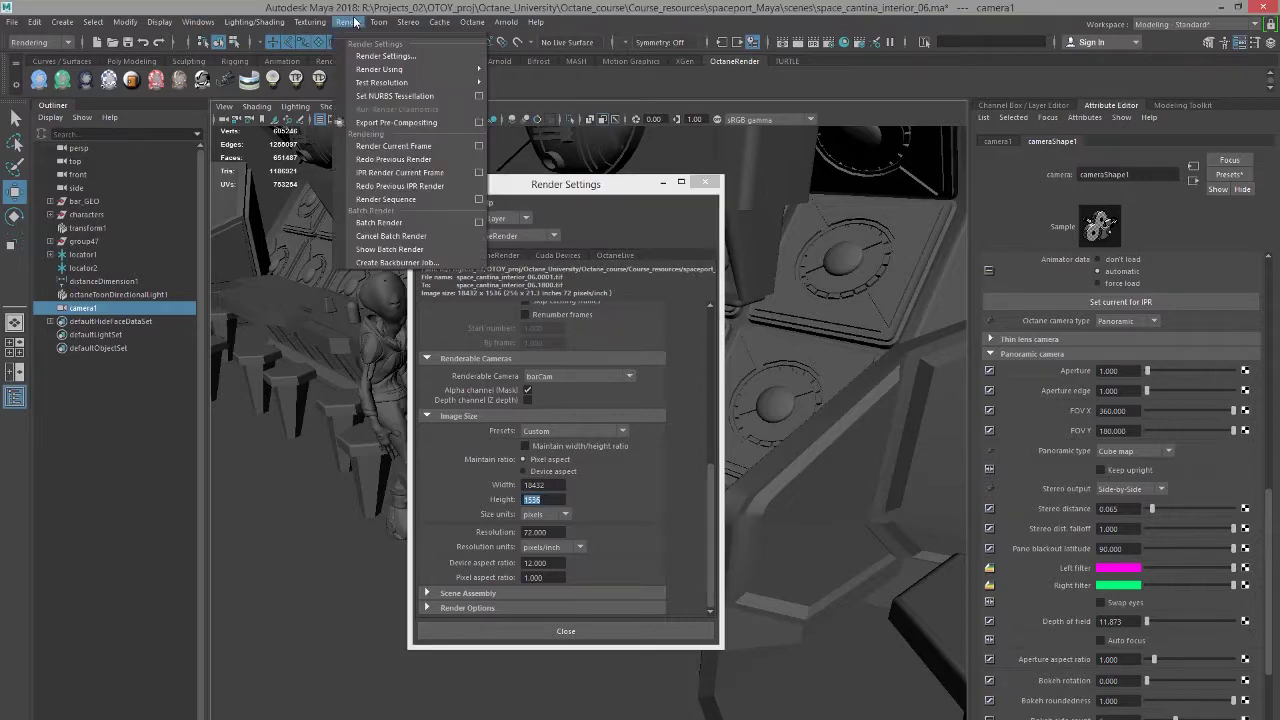
{"action": "mouse_move", "coordinate": [378, 82]}
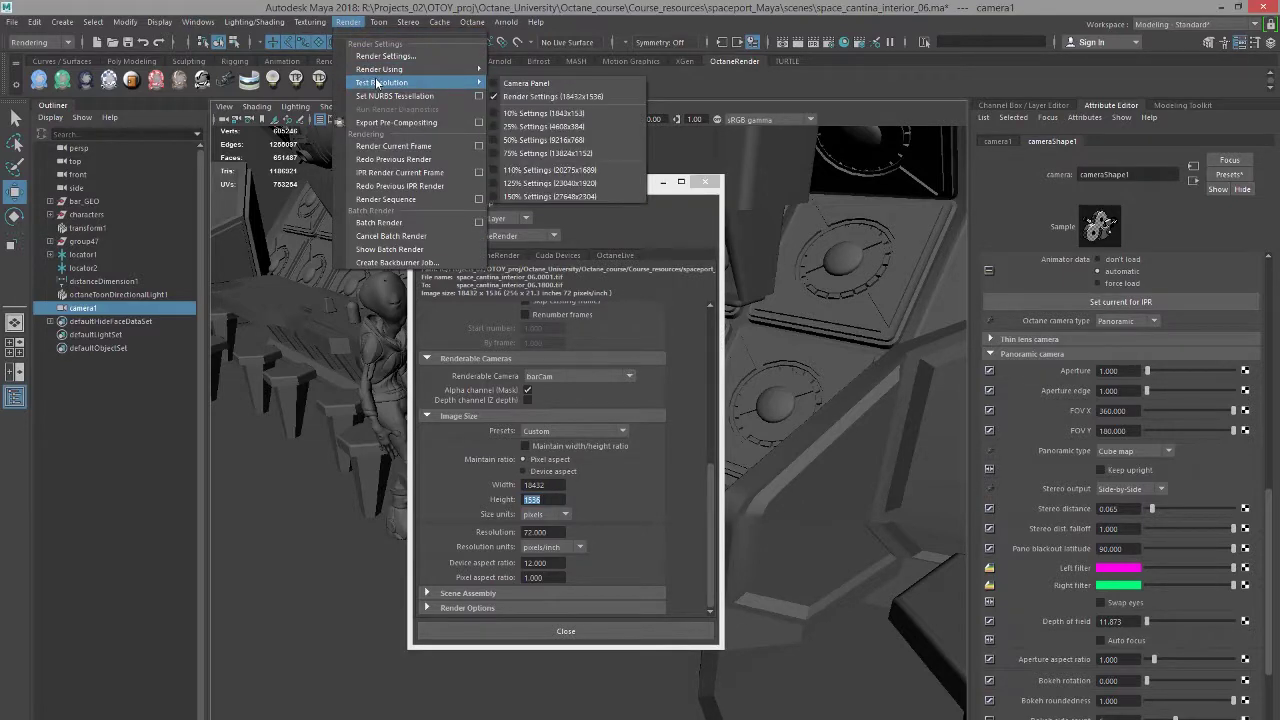
{"action": "left_click", "coordinate": [548, 141]}
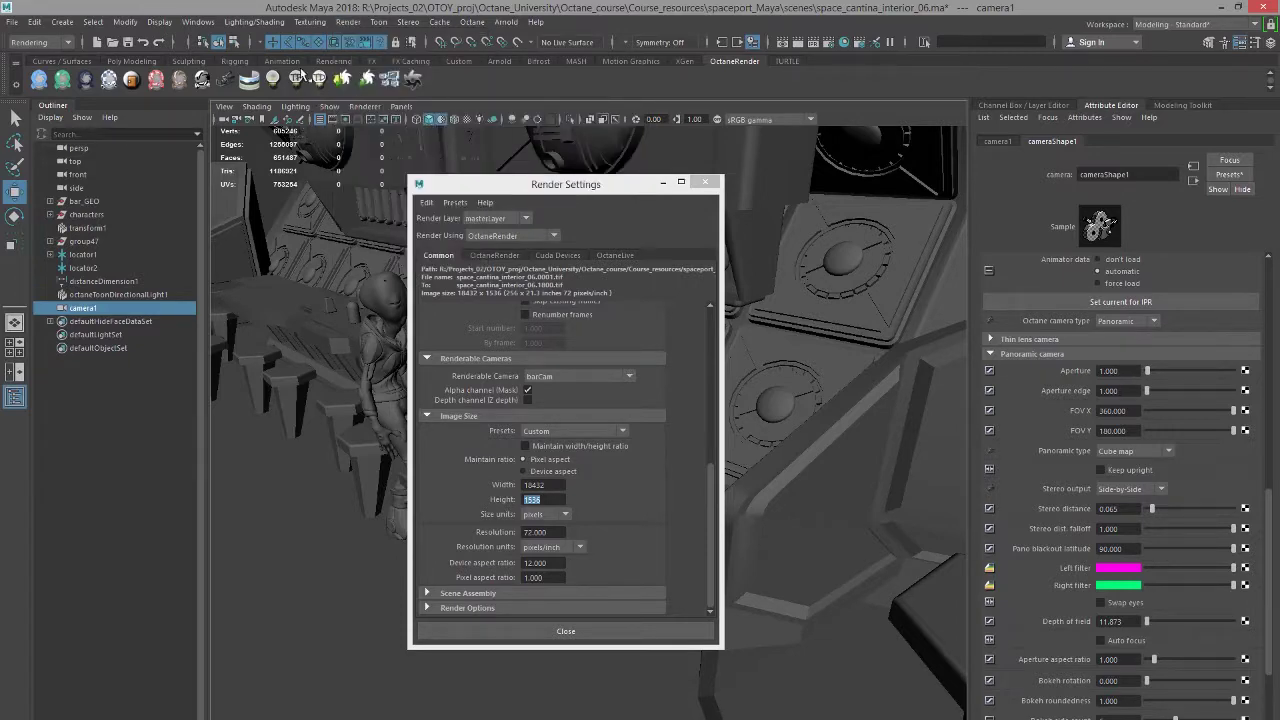
Open the Render View with colour management turned off
{"action": "left_click", "coordinate": [197, 22]}
{"action": "mouse_move", "coordinate": [231, 112]}
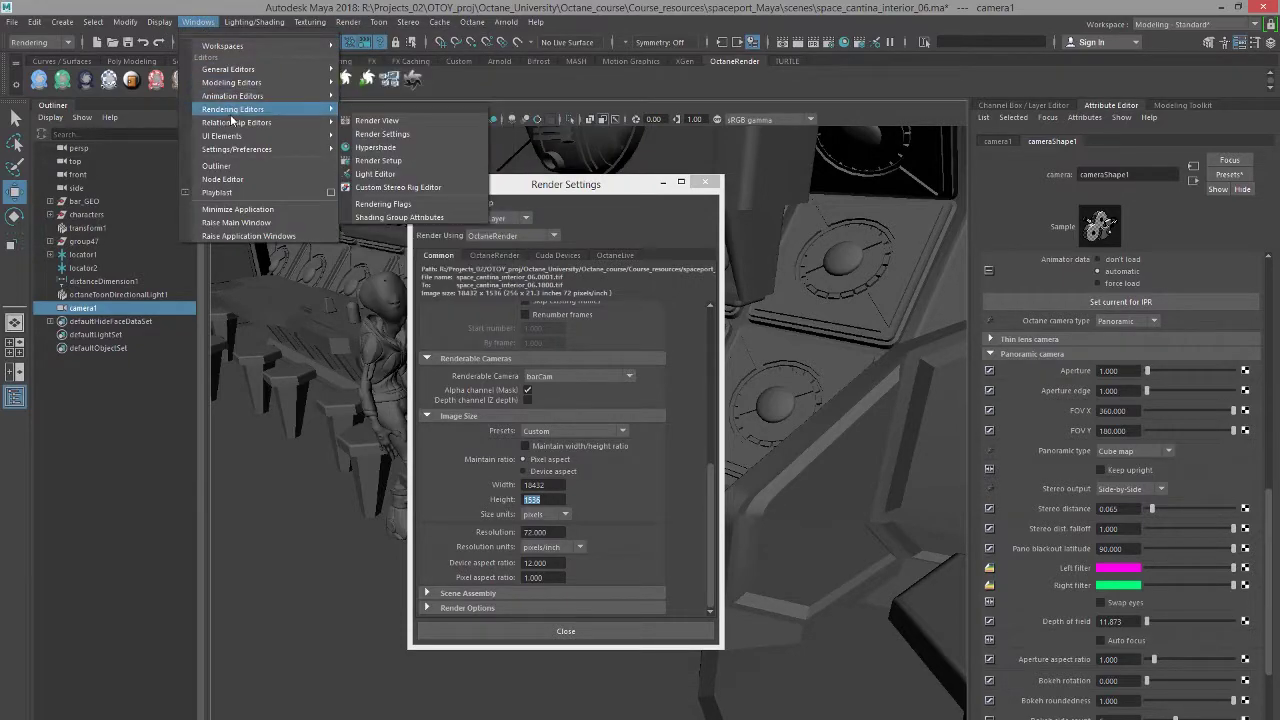
{"action": "left_click", "coordinate": [406, 120]}
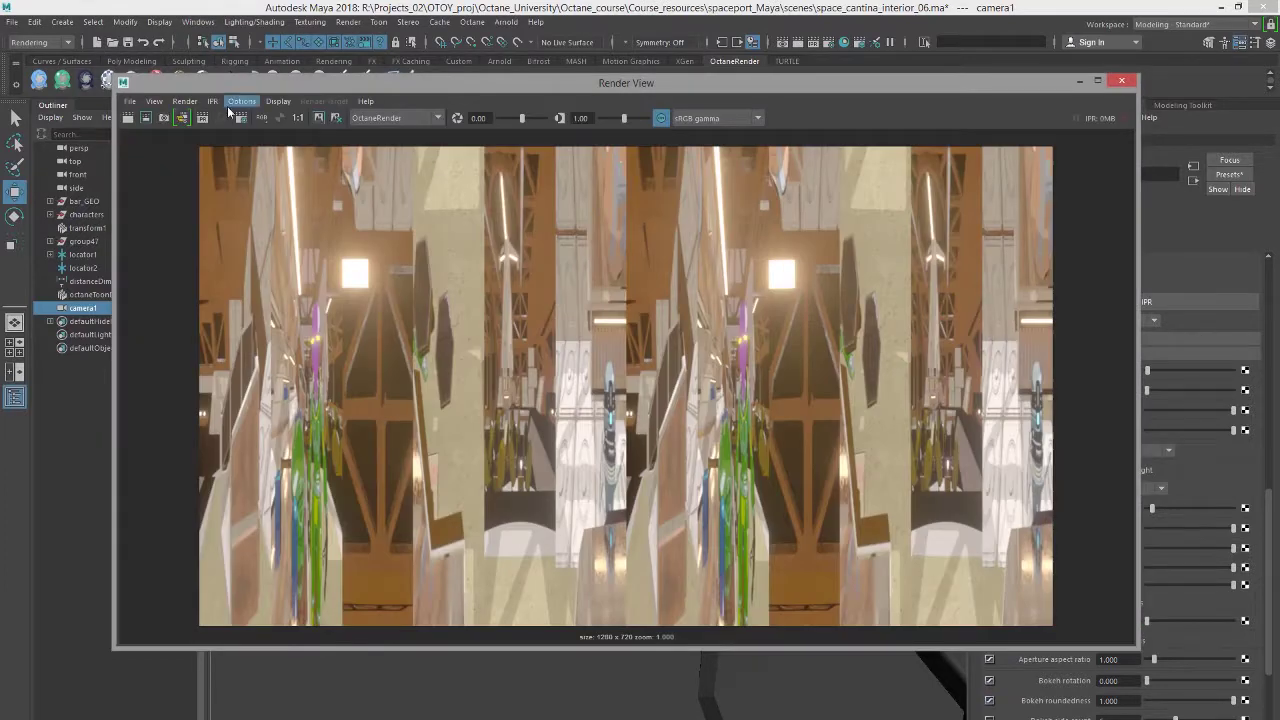
{"action": "left_click", "coordinate": [661, 118]}
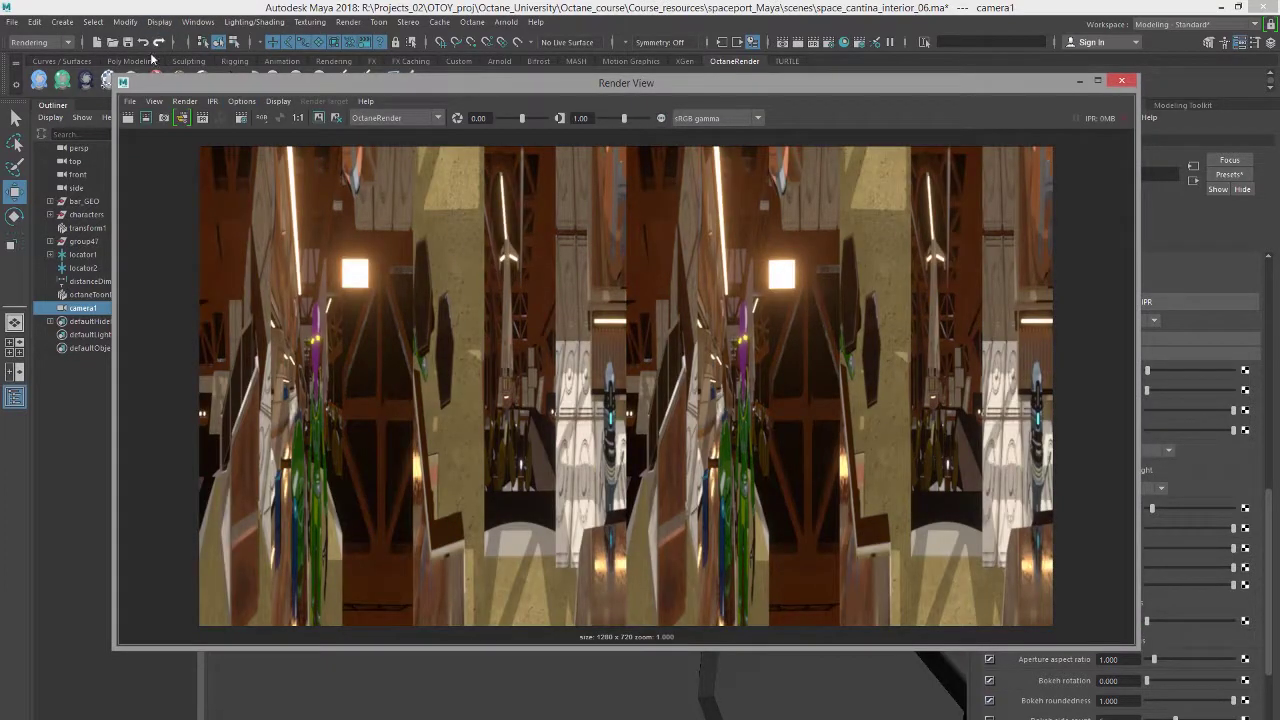
Snapshot camera1's wireframe, enlarge the Render View, and start the interactive Octane render
{"action": "left_click", "coordinate": [184, 101]}
{"action": "mouse_move", "coordinate": [202, 185]}
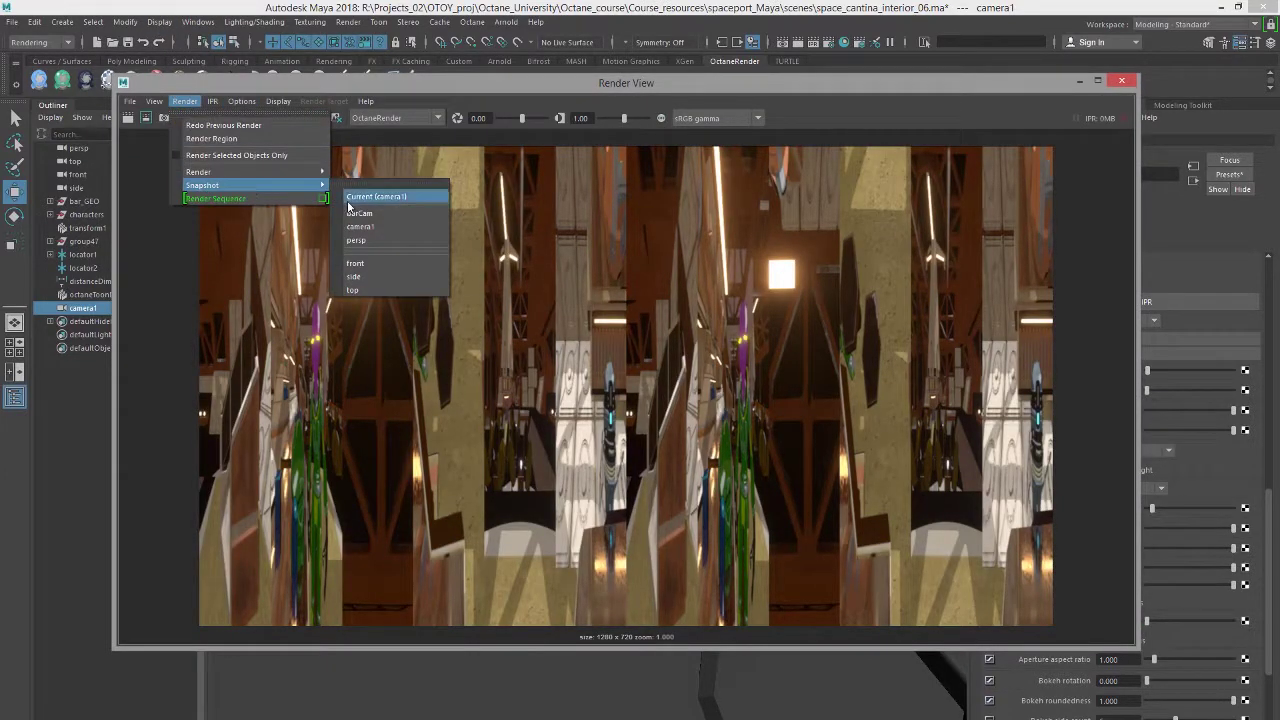
{"action": "left_click", "coordinate": [386, 228]}
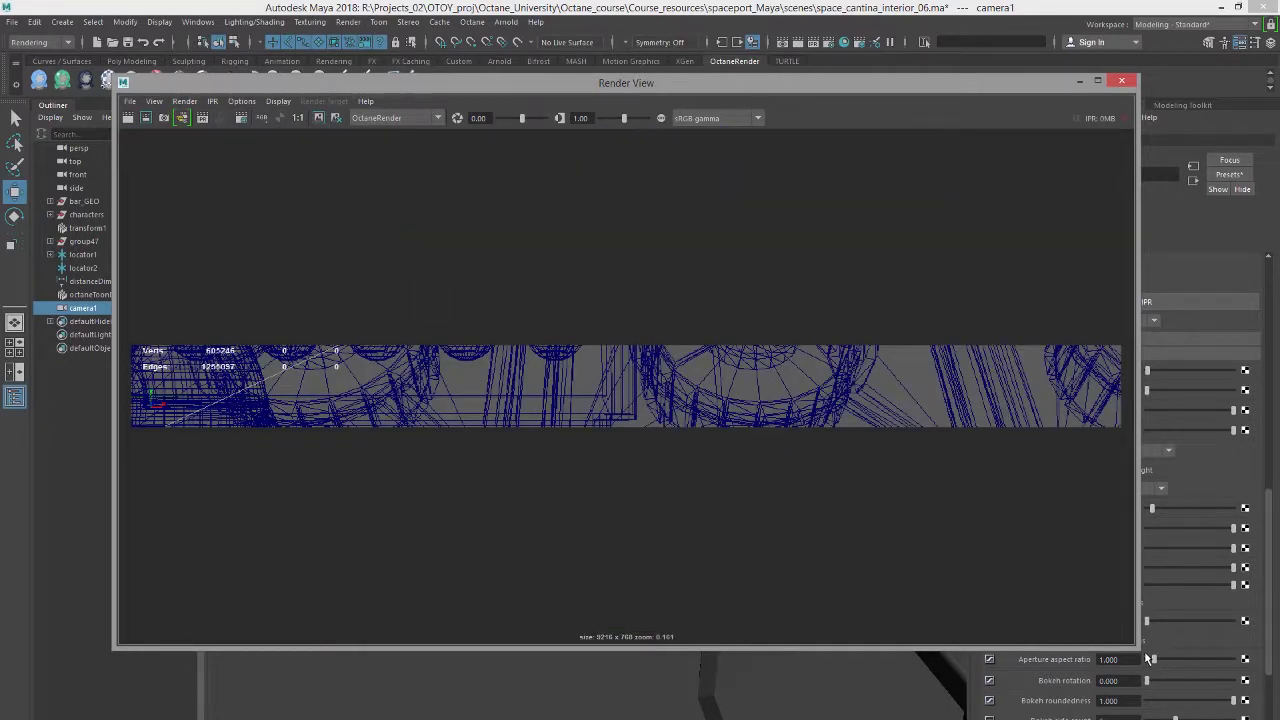
{"action": "left_click_drag", "start_coordinate": [1148, 659], "coordinate": [1276, 719]}
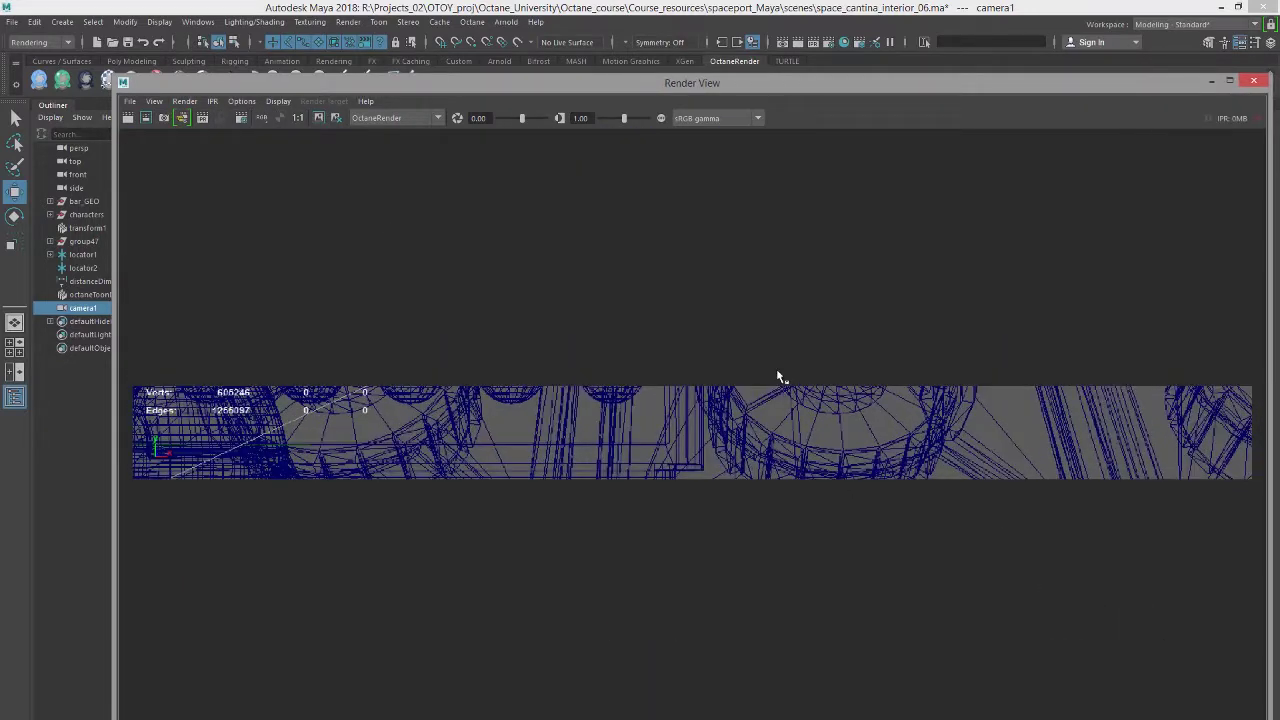
{"action": "left_click", "coordinate": [202, 119]}
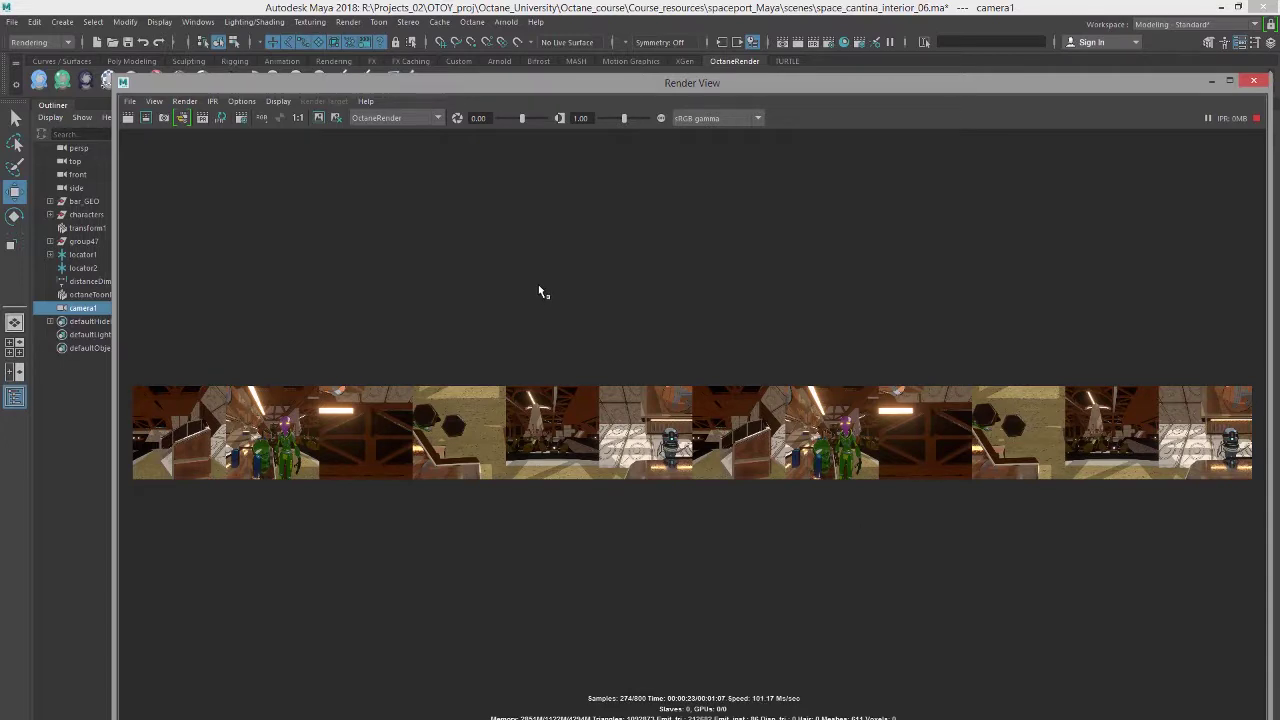
Save the rendered strip through Save Image as PNG file type with the name bar_gear_VR
{"action": "left_click", "coordinate": [131, 102]}
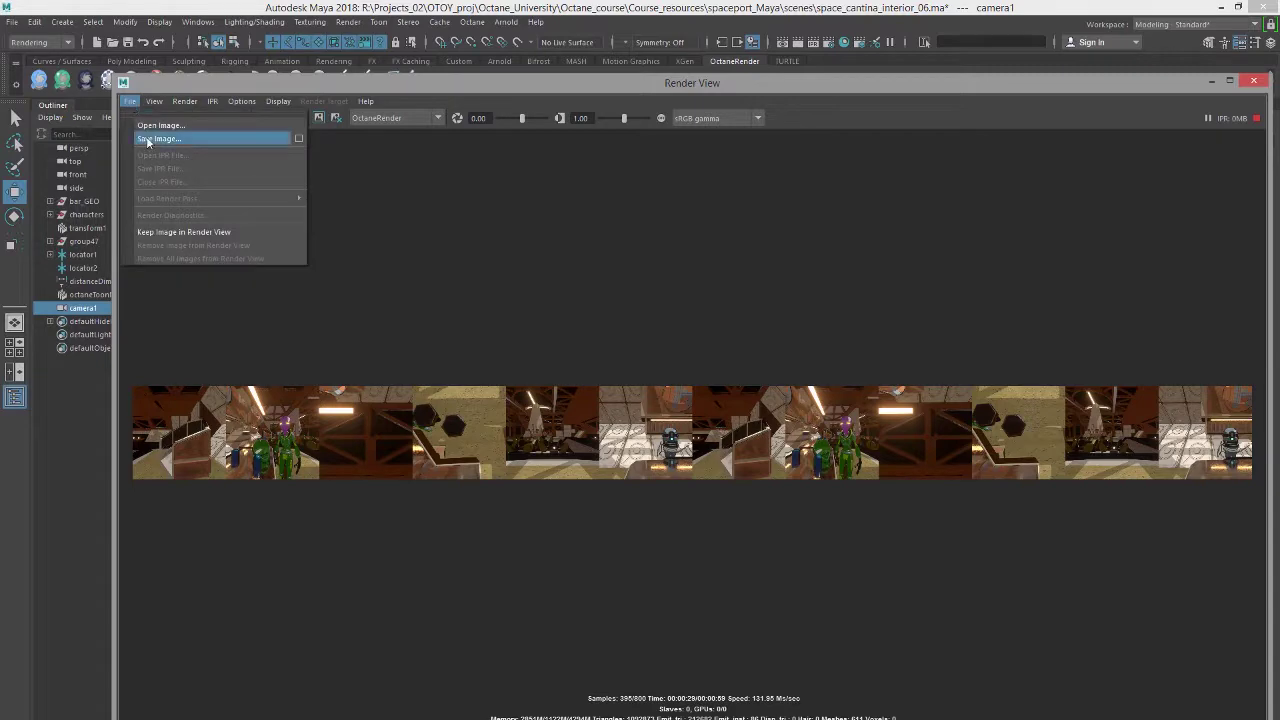
{"action": "left_click", "coordinate": [150, 139]}
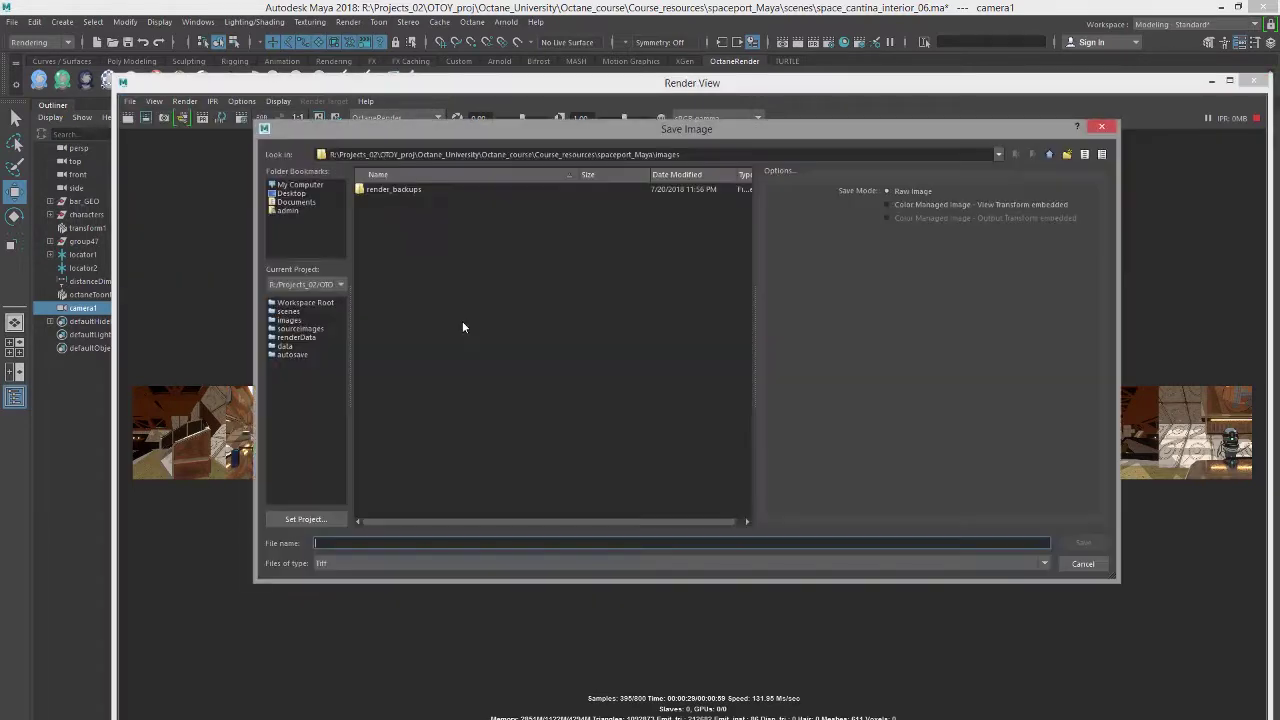
{"action": "left_click", "coordinate": [403, 563]}
{"action": "scroll", "coordinate": [390, 618], "scroll_direction": "down", "scroll_amount": 2}
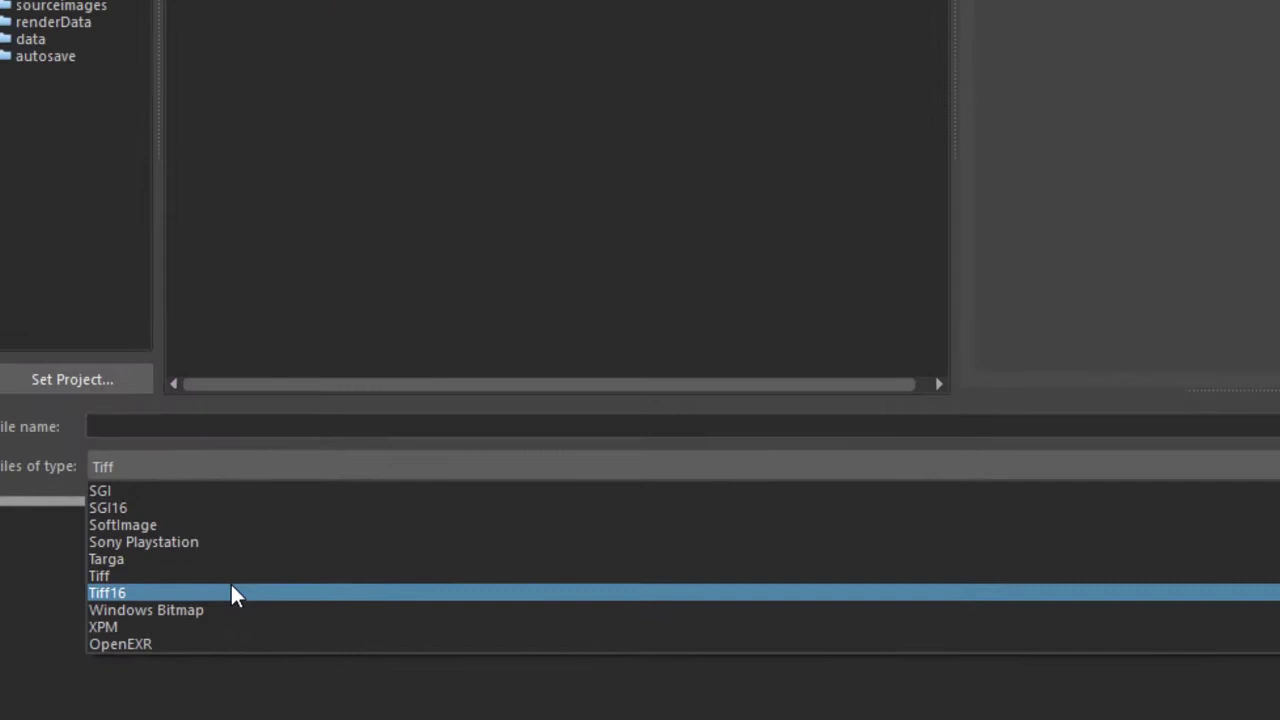
{"action": "scroll", "coordinate": [388, 625], "scroll_direction": "up", "scroll_amount": 4}
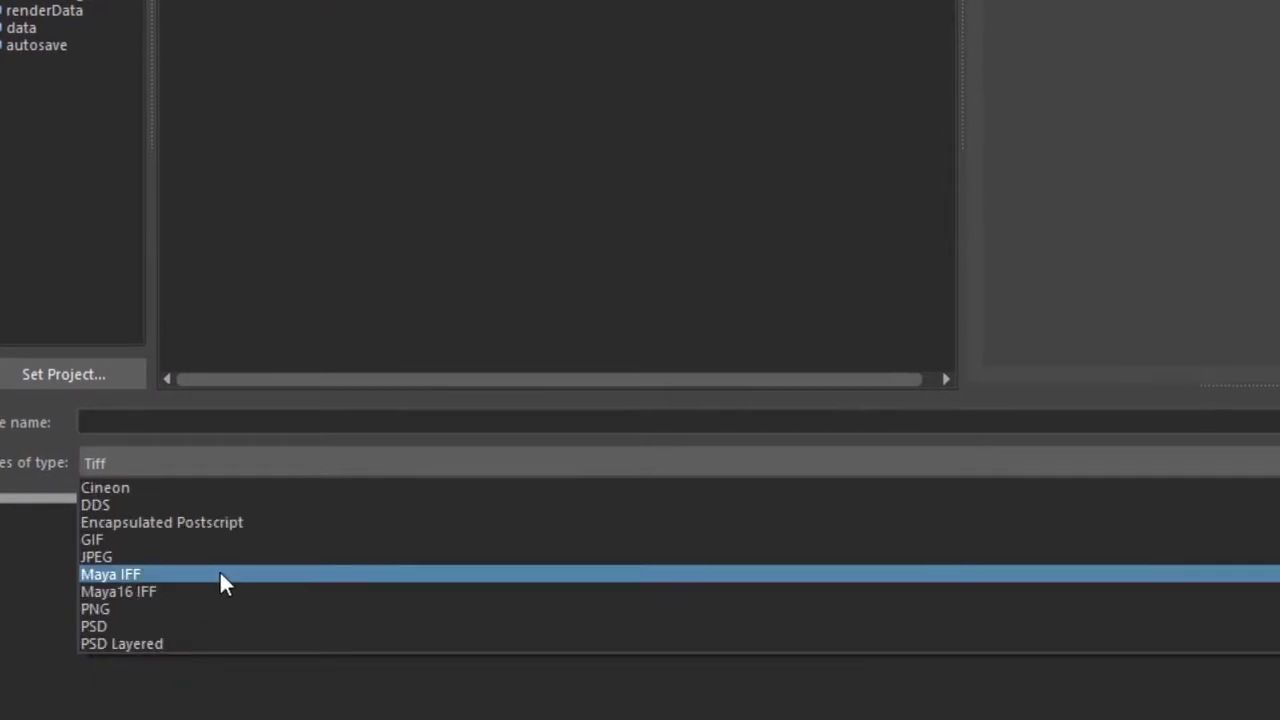
{"action": "scroll", "coordinate": [218, 582], "scroll_direction": "up", "scroll_amount": 1}
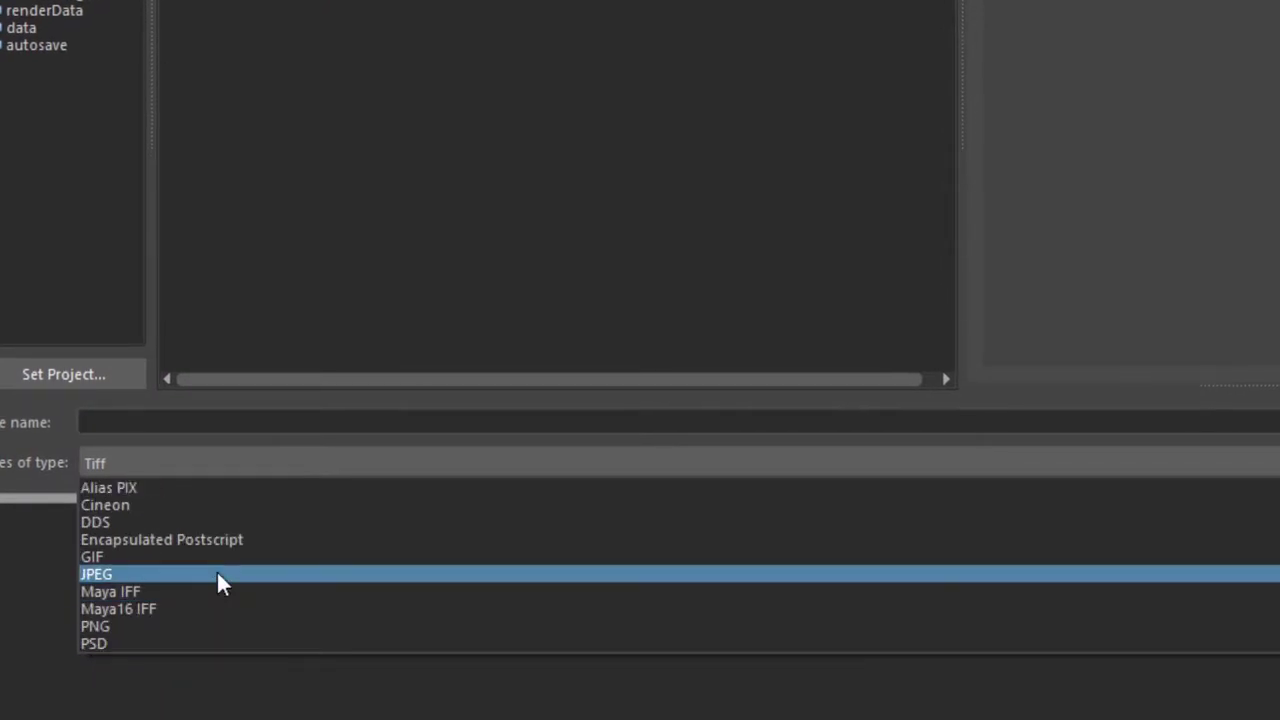
{"action": "left_click", "coordinate": [200, 626]}
{"action": "left_click", "coordinate": [138, 424]}
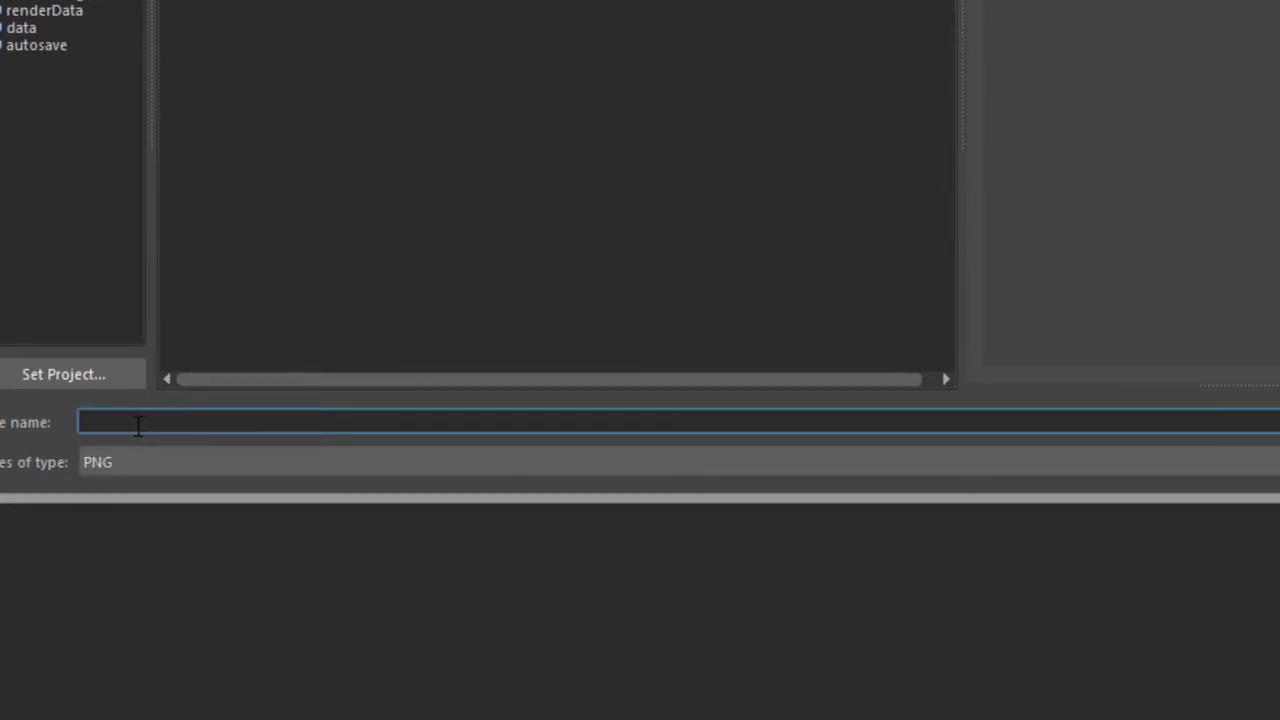
{"action": "type", "text": "bar_gear_VR"}
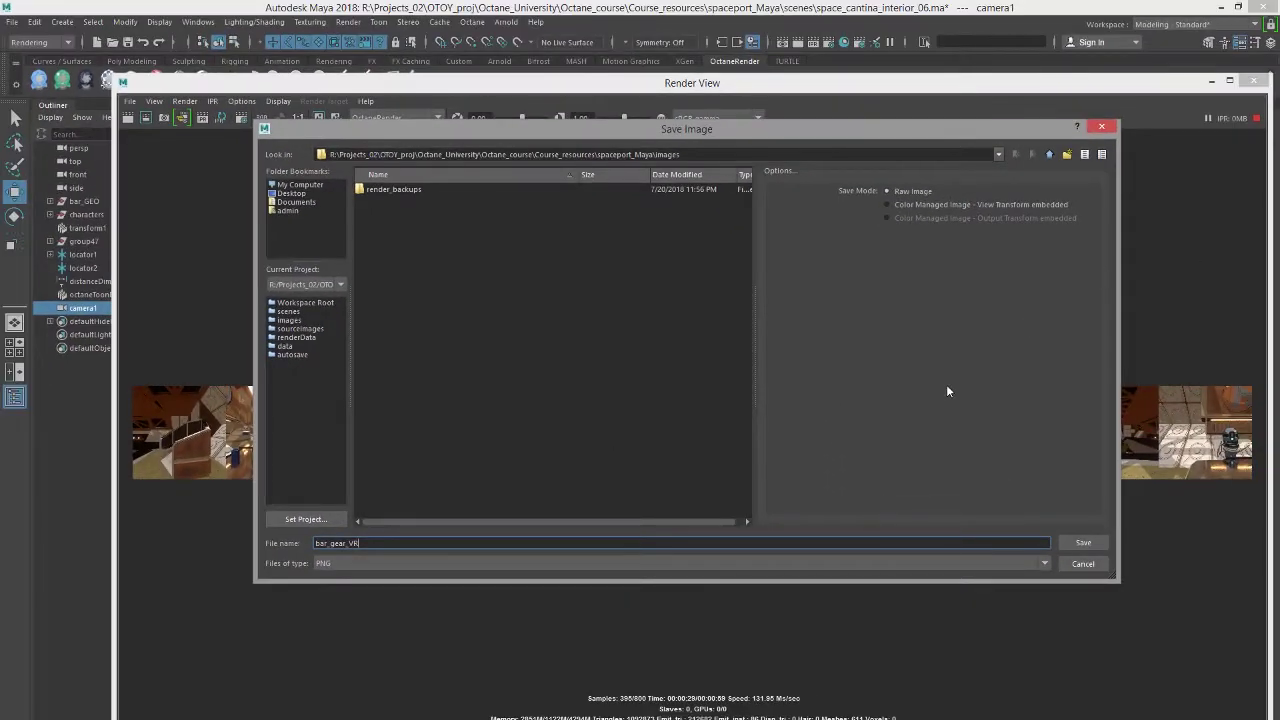
{"action": "left_click", "coordinate": [1095, 548]}
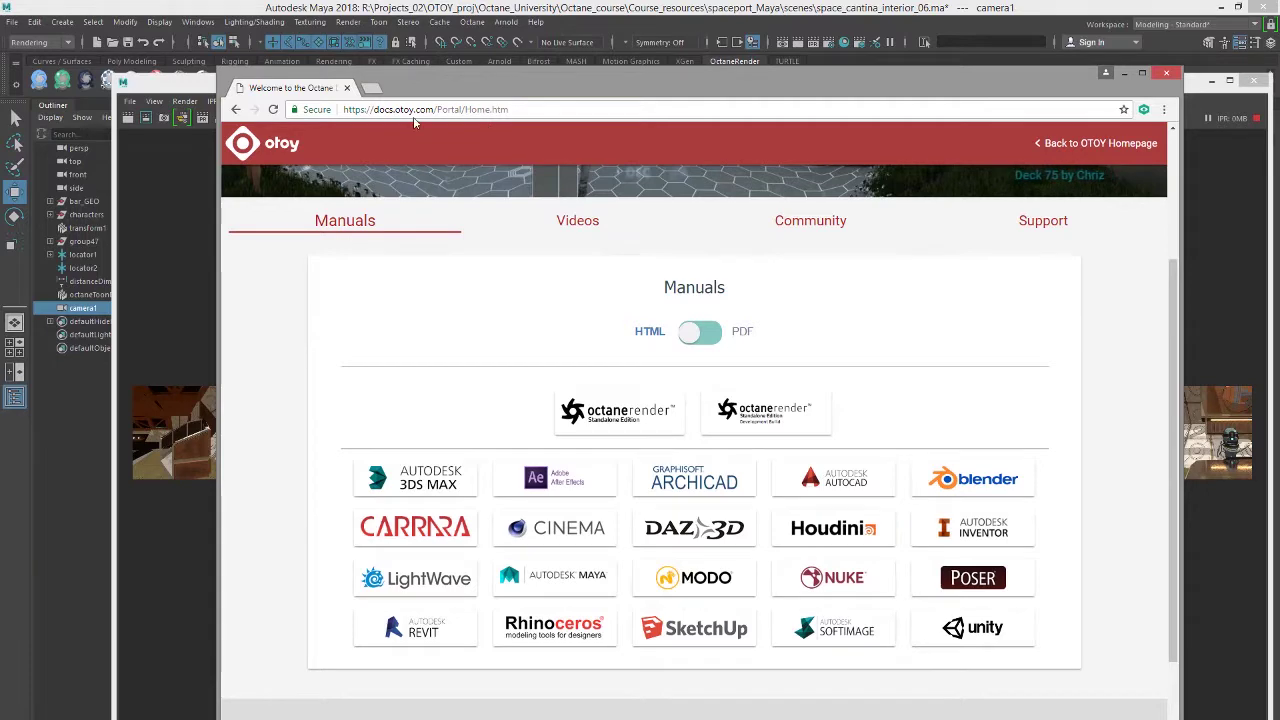
Open the OctaneRender Standalone manual from the OTOY documentation portal
{"action": "scroll", "coordinate": [843, 350], "scroll_direction": "up", "scroll_amount": 2}
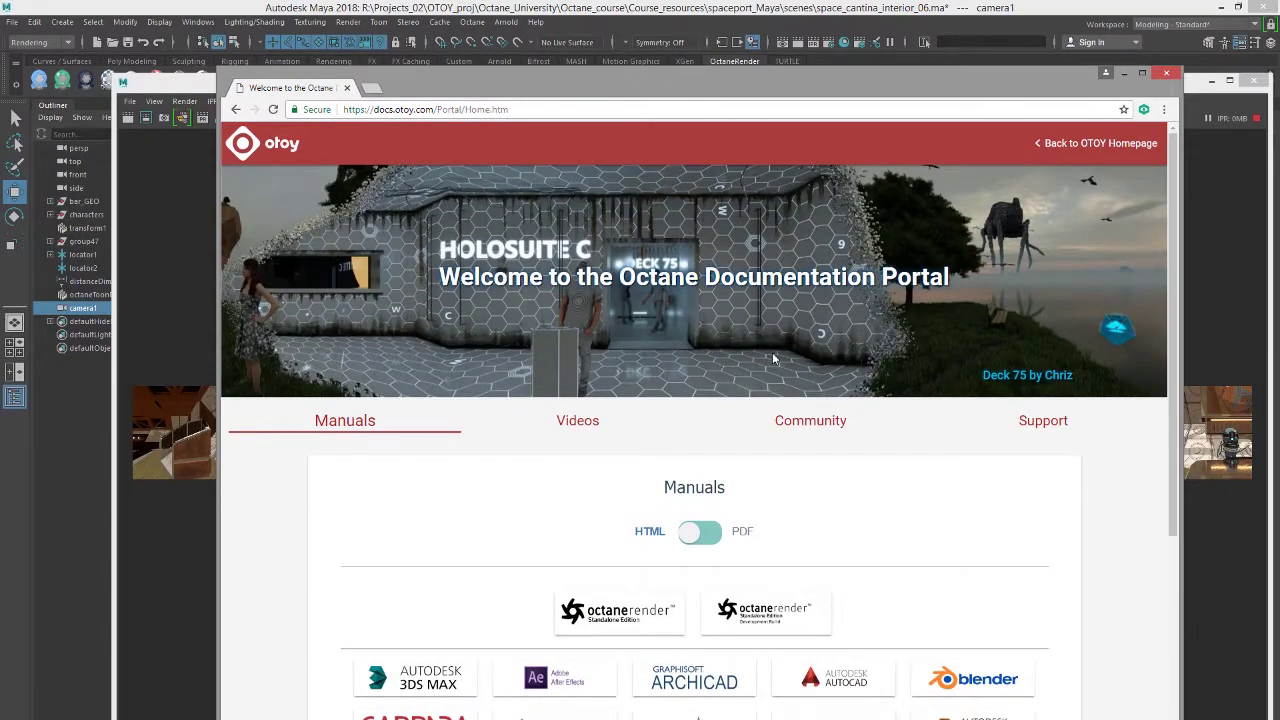
{"action": "scroll", "coordinate": [772, 360], "scroll_direction": "down", "scroll_amount": 3}
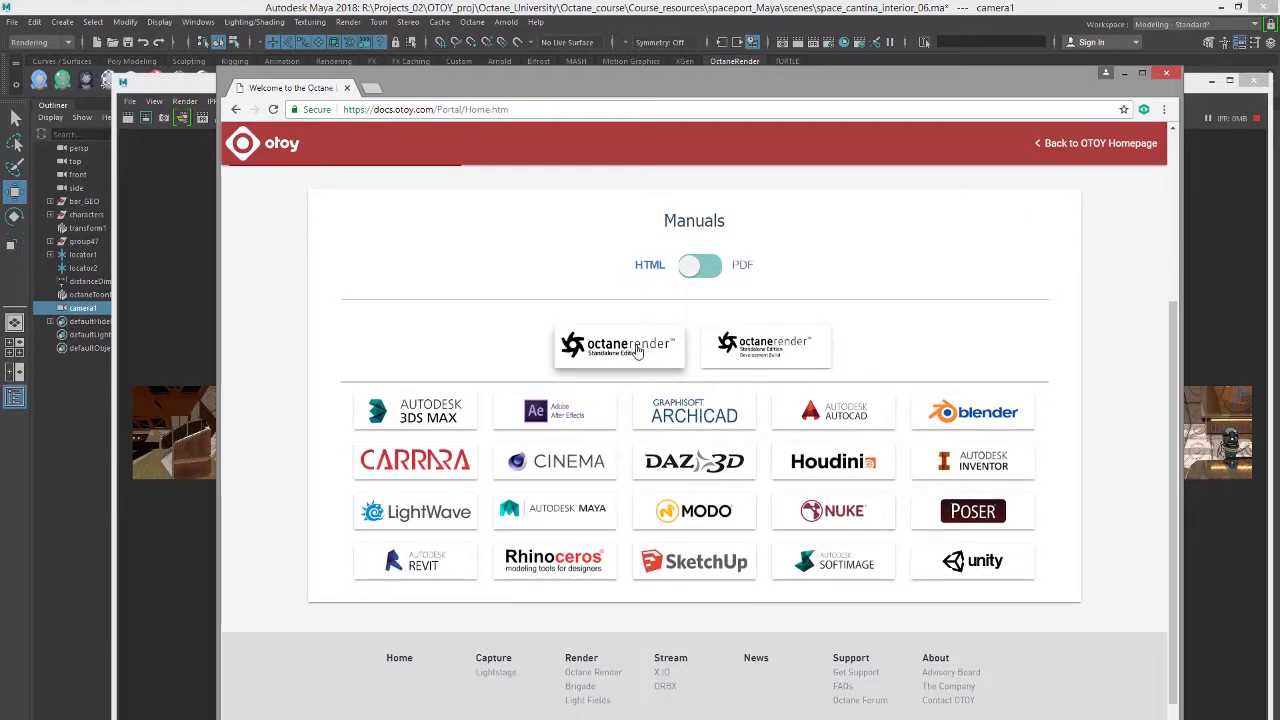
{"action": "left_click", "coordinate": [637, 350]}
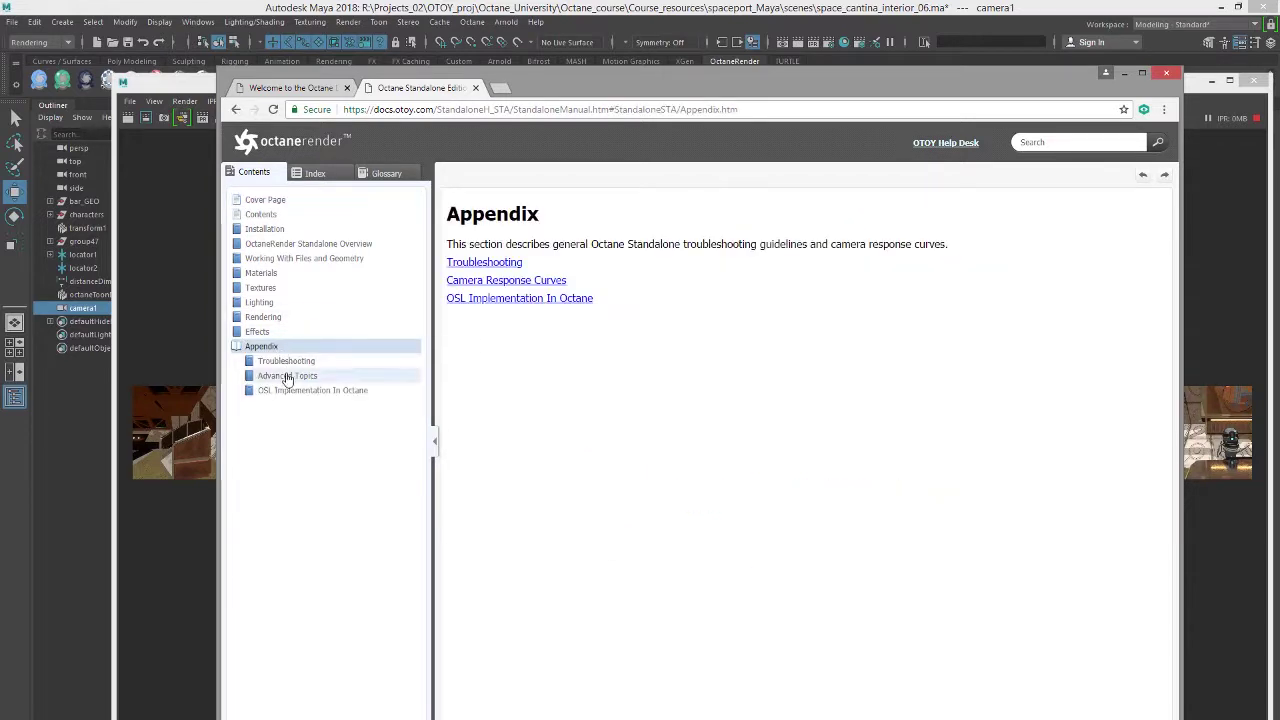
Open Advanced Topics' 'Uploading Images To The Samsung Gear VR' page, then move the browser aside
{"action": "left_click", "coordinate": [289, 376]}
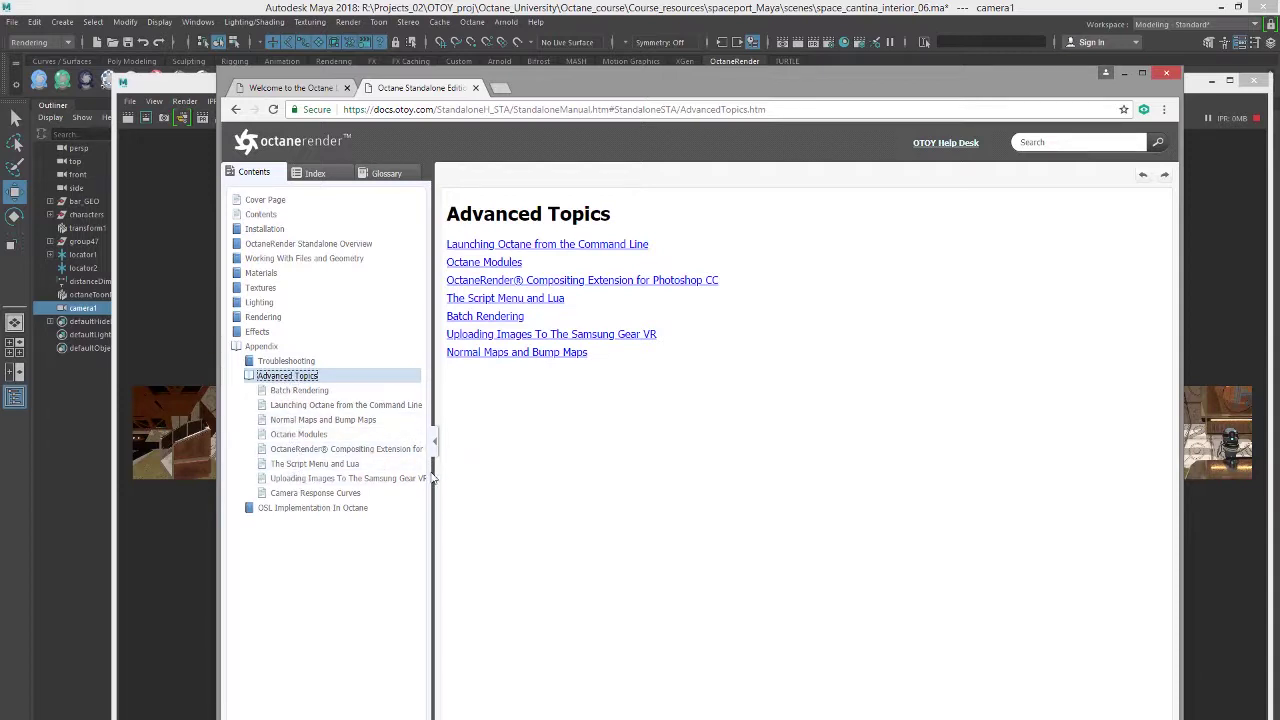
{"action": "left_click_drag", "start_coordinate": [433, 478], "coordinate": [478, 480]}
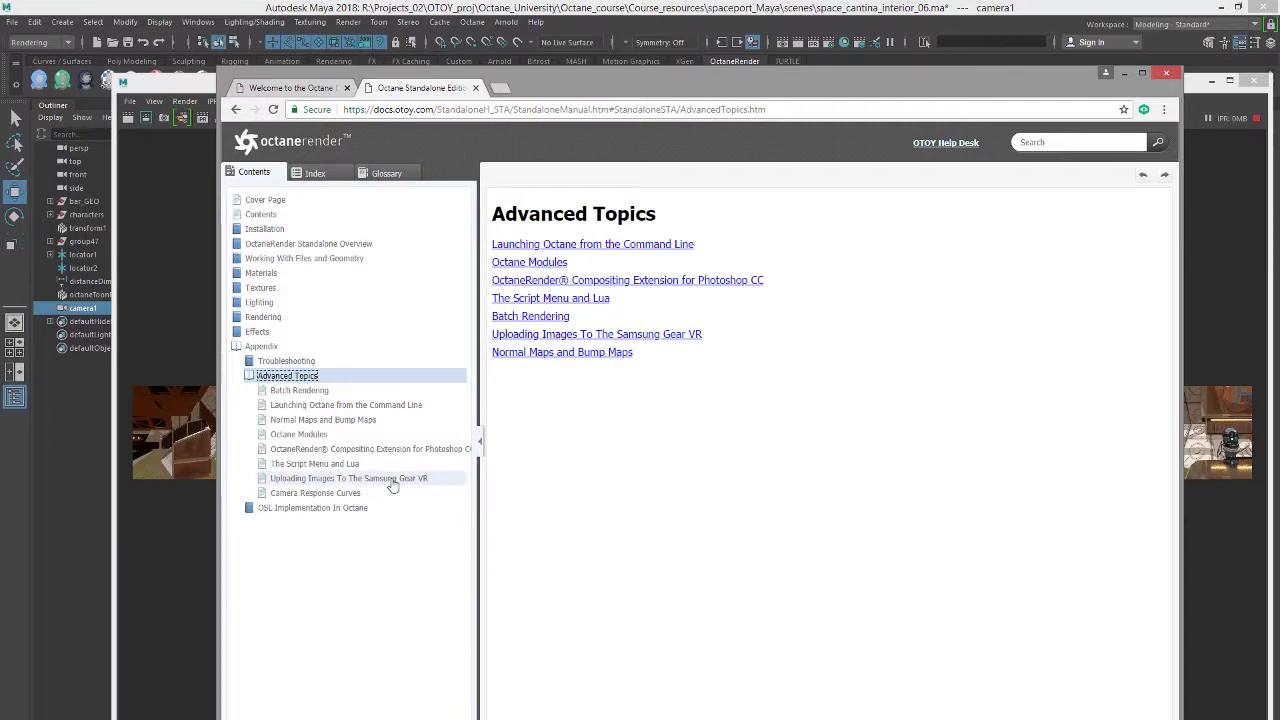
{"action": "left_click", "coordinate": [392, 481]}
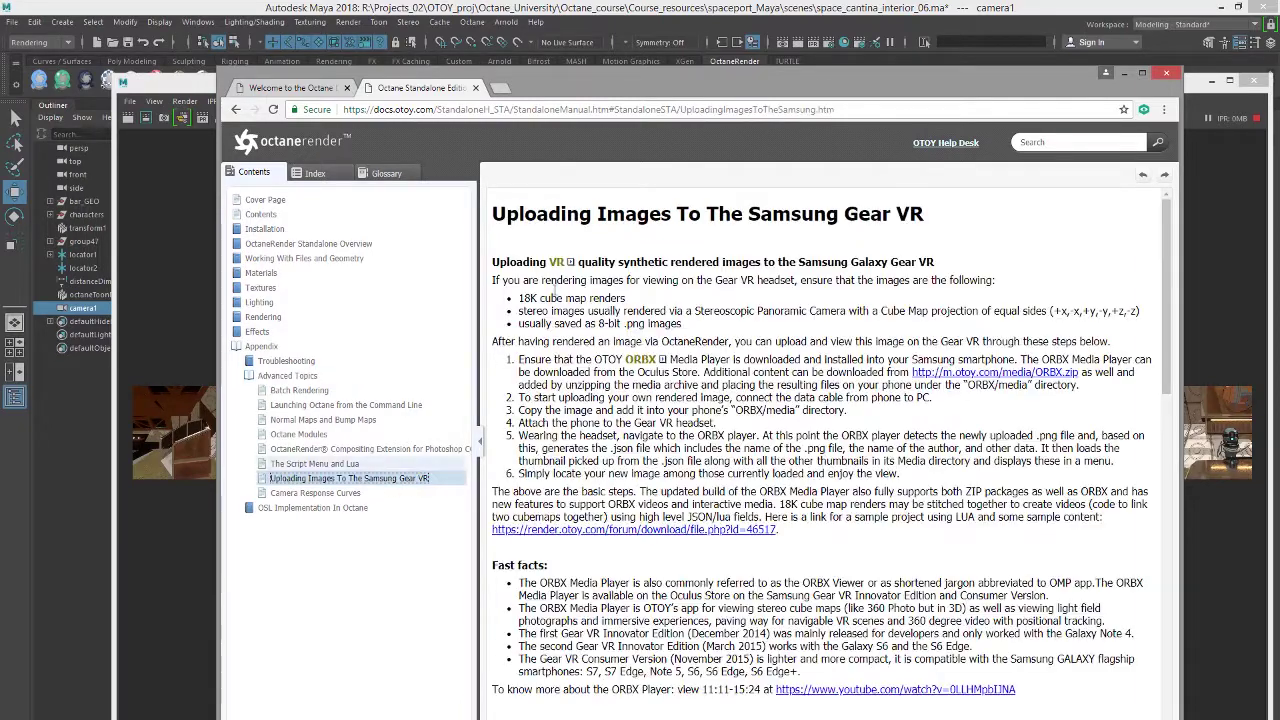
{"action": "left_click_drag", "start_coordinate": [806, 77], "coordinate": [772, 49]}
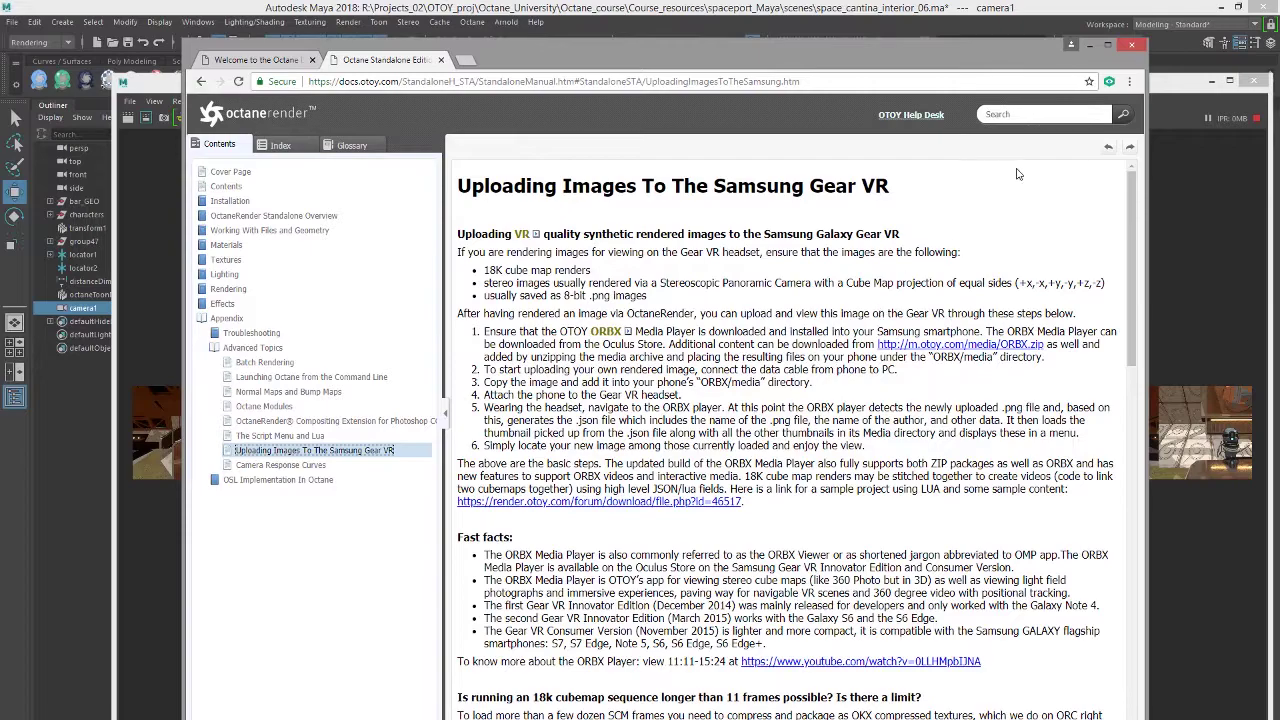
{"action": "left_click_drag", "start_coordinate": [901, 49], "coordinate": [0, 330]}
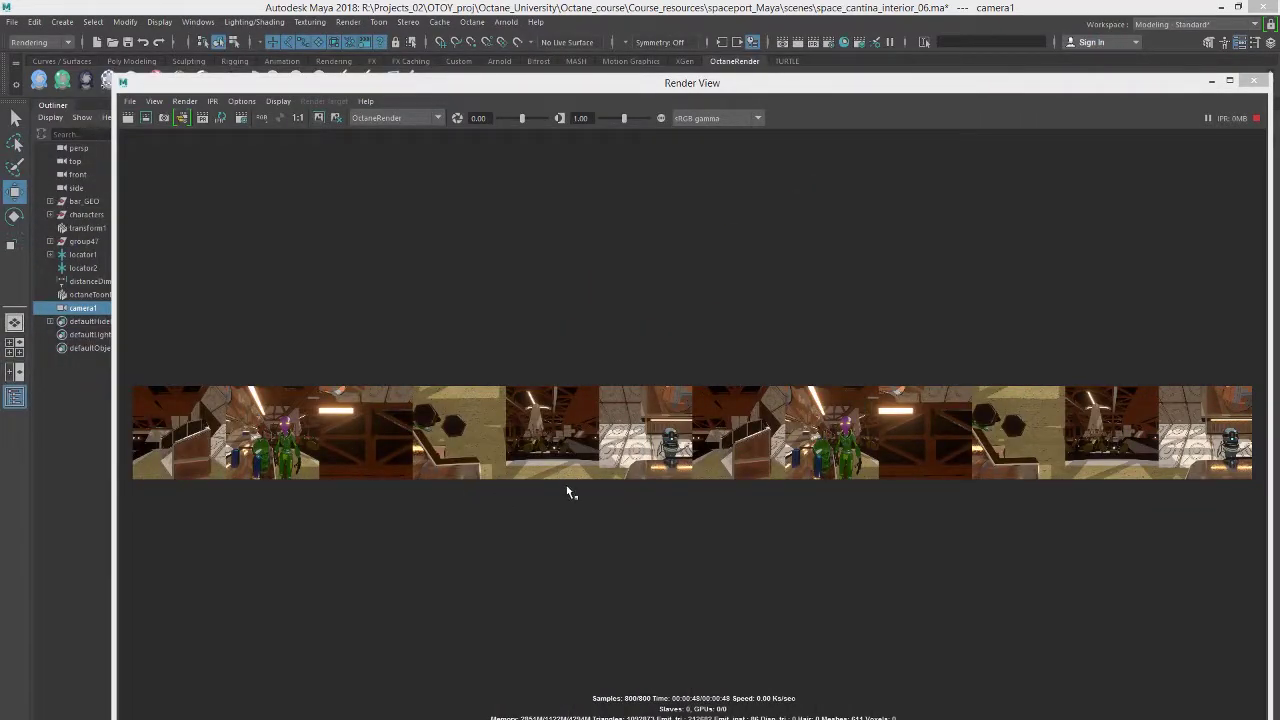